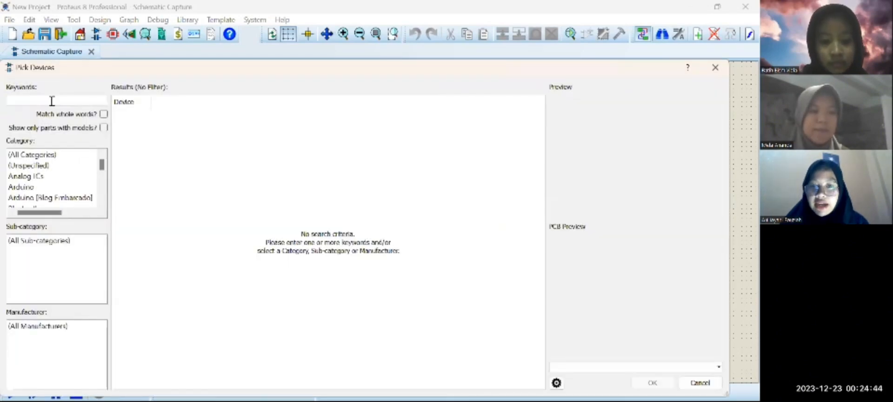
- Find the ARDUINO UNO from the ArduinoTEP library with the keyword "uno" and add it to the project's devices
text(ardui)
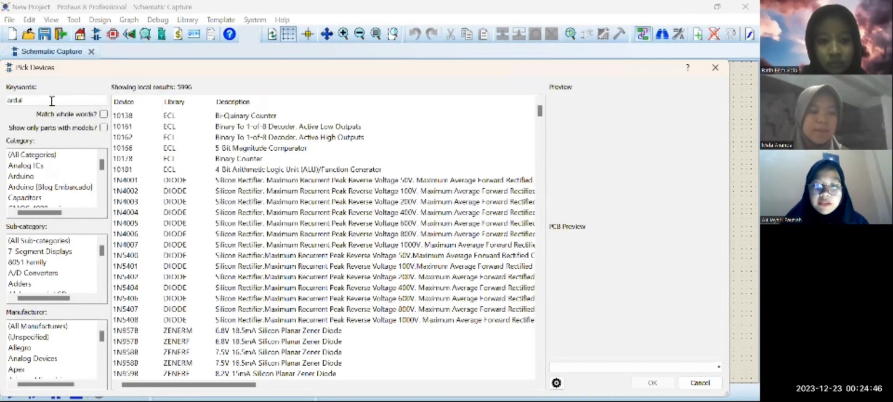
text(no)
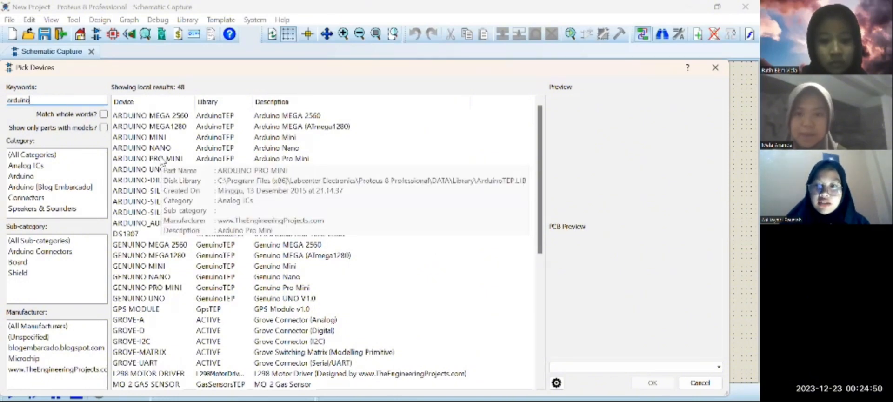
key(BackSpace)
key(BackSpace)
key(BackSpace)
key(BackSpace)
key(BackSpace)
key(BackSpace)
text(uno)
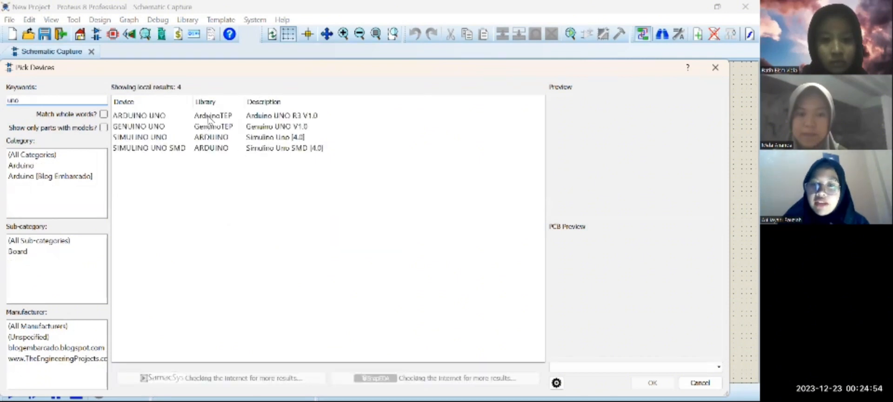
click(208, 116)
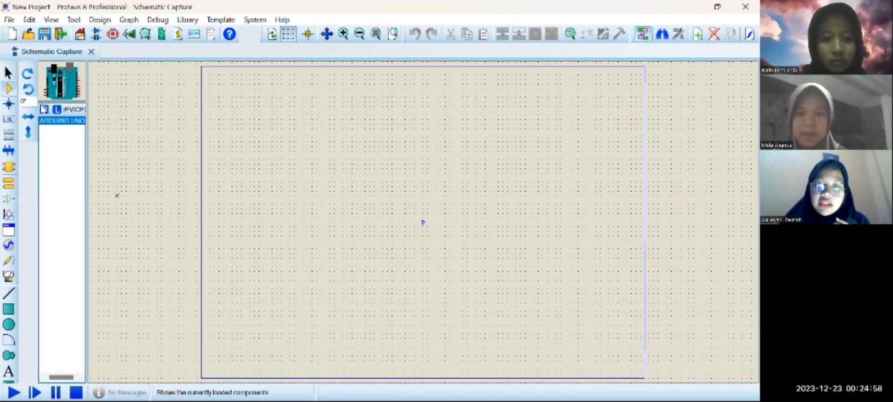
- Search the device library for "logict" and add the LOGICTOGGLE momentary logic state source to the project's devices
click(44, 110)
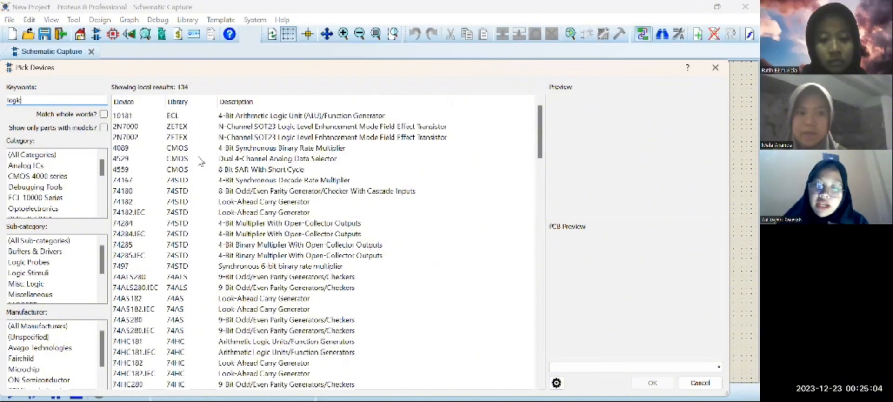
text(t)
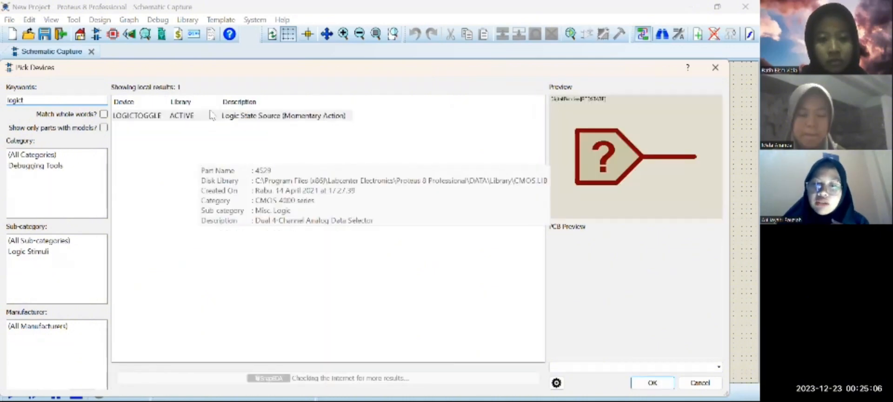
click(412, 181)
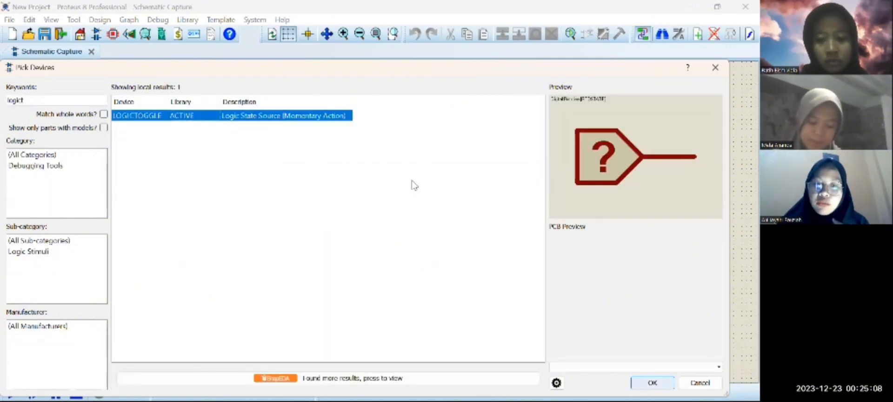
key(Return)
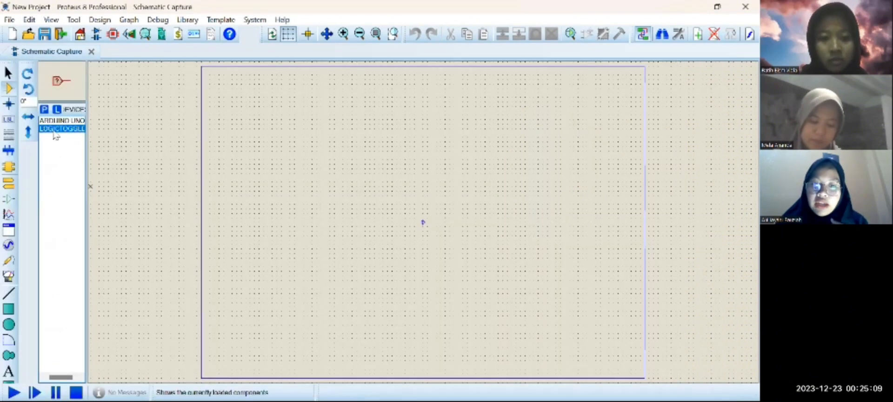
- Search the device library for "battery" and add the BATTERY DC voltage source from the ACTIVE library
click(45, 109)
text(b)
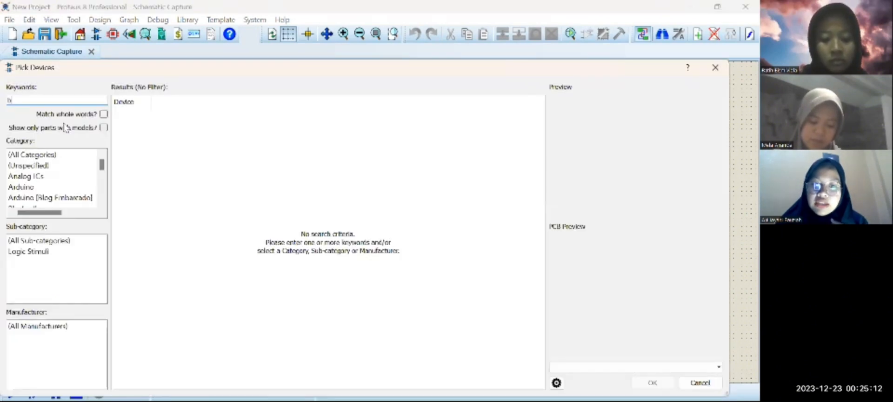
text(attery)
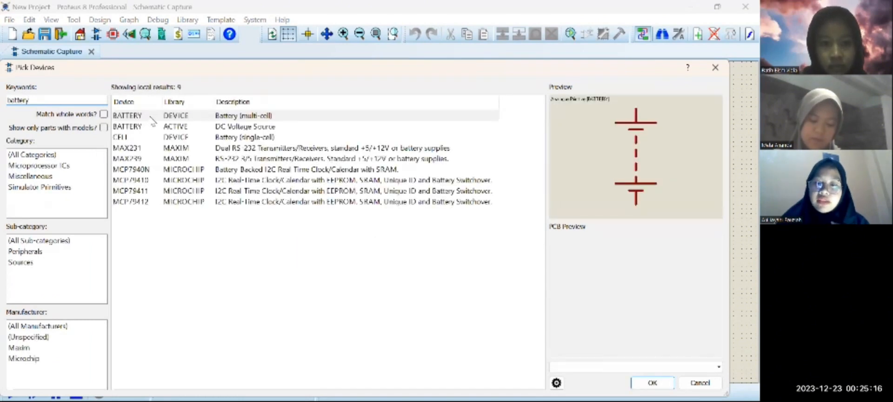
click(150, 117)
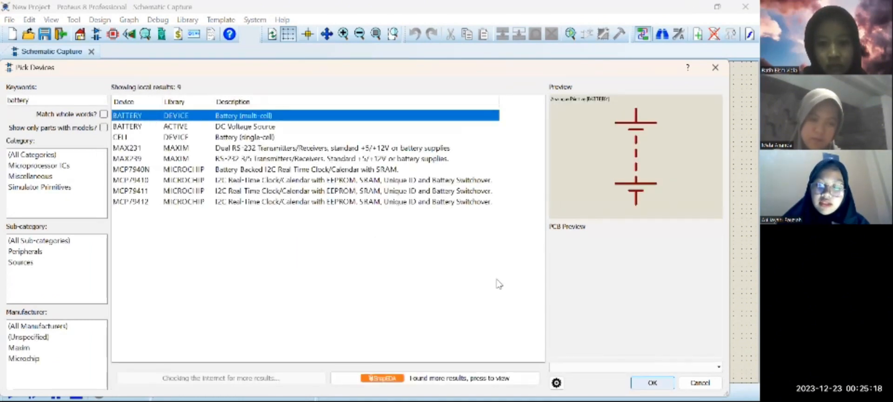
click(319, 127)
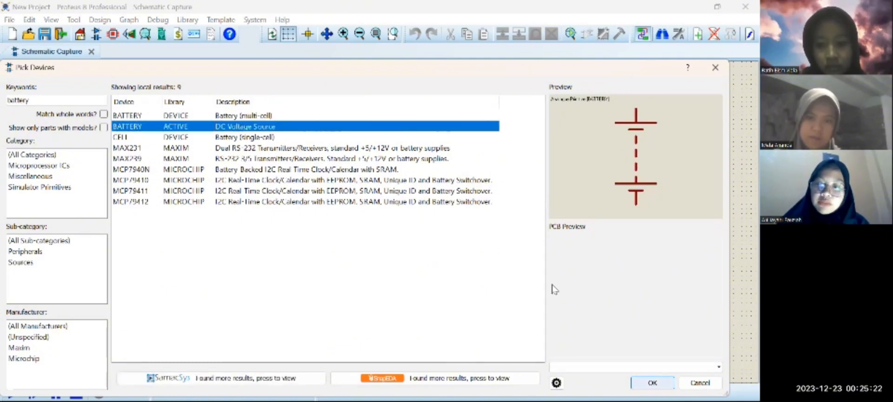
click(653, 382)
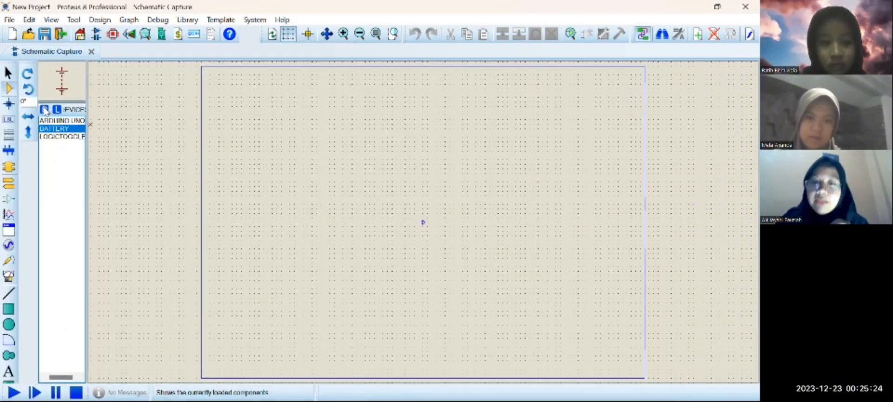
- Add the generic resistor RES and the animated LED-BLUE to the project's devices, using the keywords "res" and "led blue"
click(45, 110)
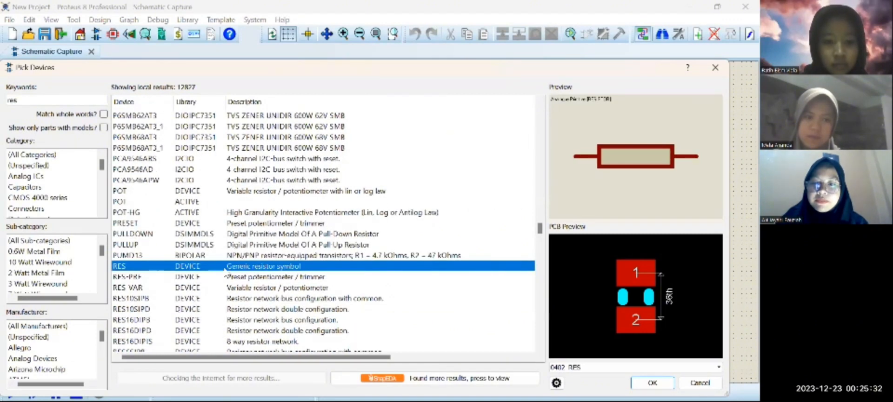
key(Return)
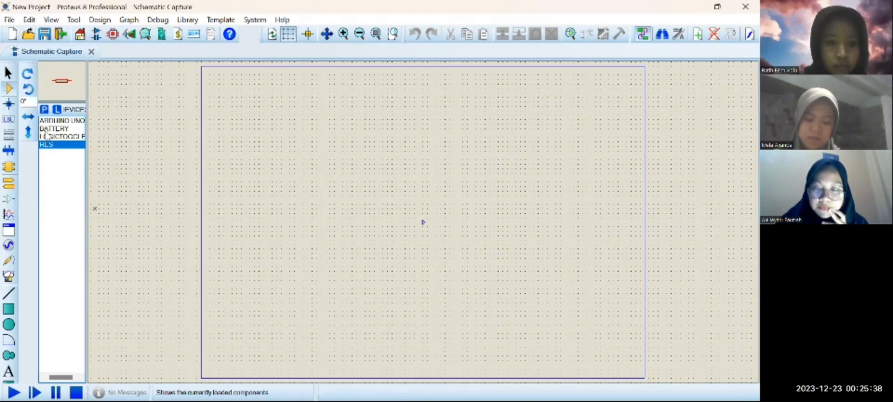
click(45, 110)
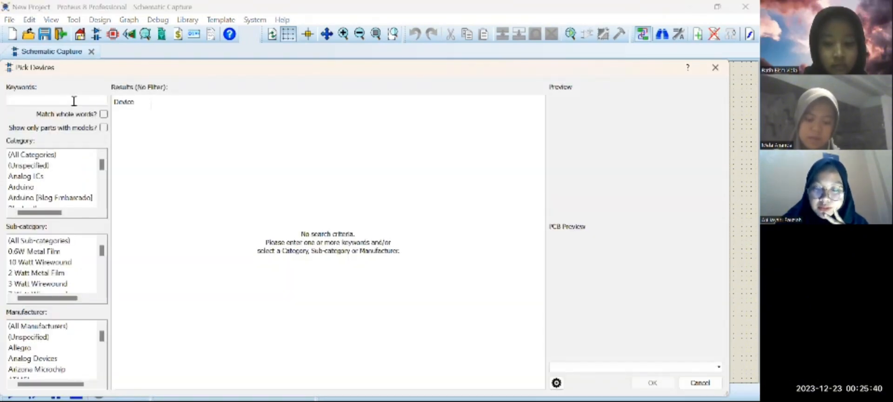
text(led blue)
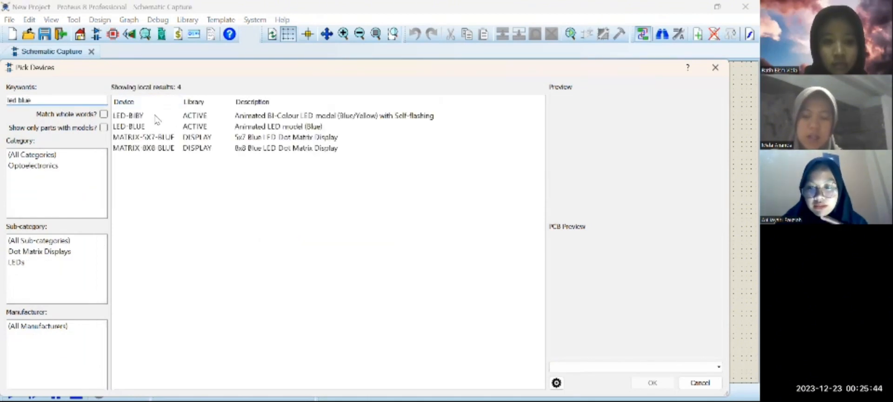
click(164, 127)
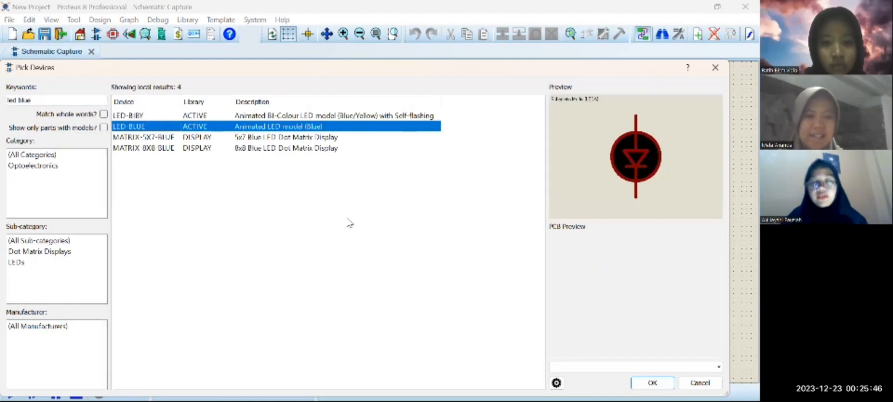
click(652, 383)
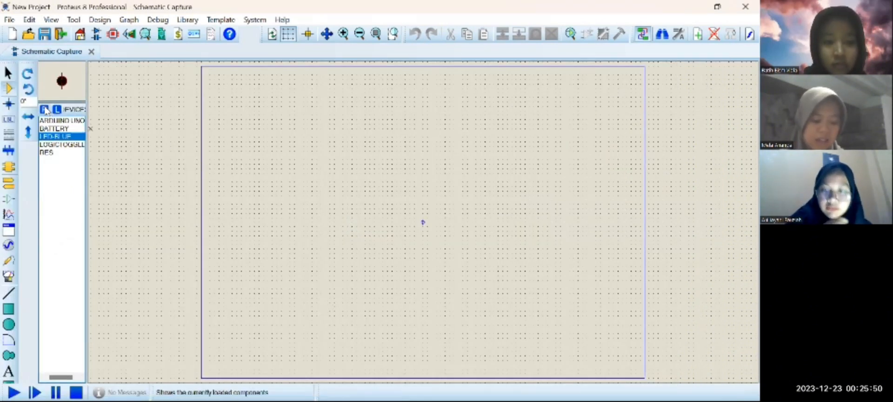
- Search the device library for "sounder" and add the digital piezo SOUNDER from the ACTIVE library
click(45, 109)
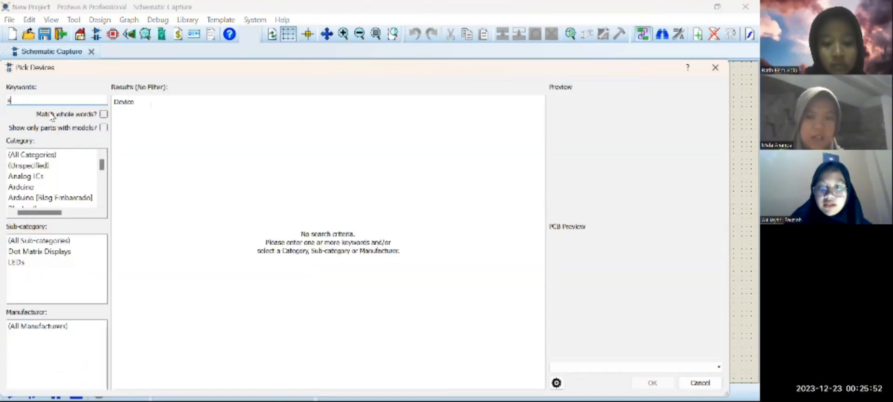
text(sounder)
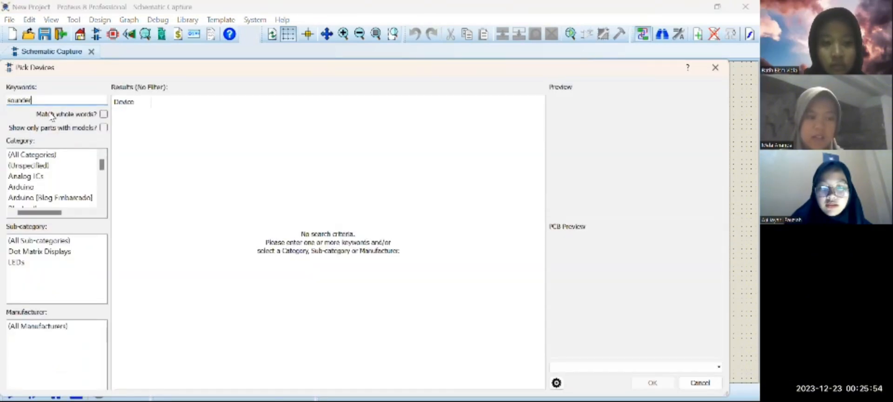
click(159, 148)
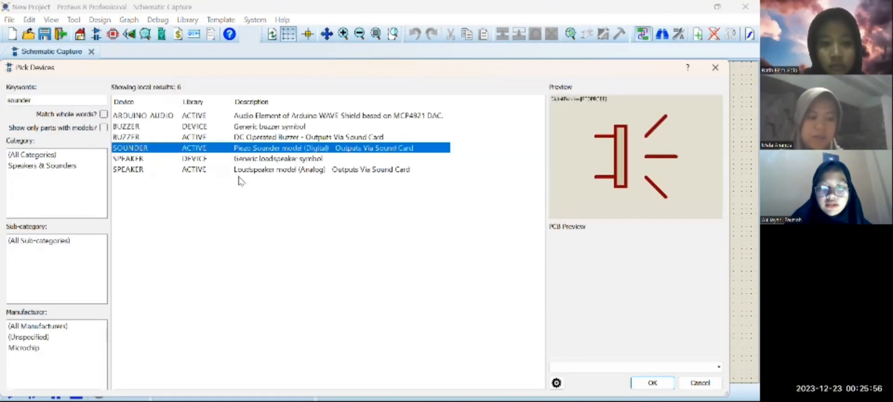
click(652, 383)
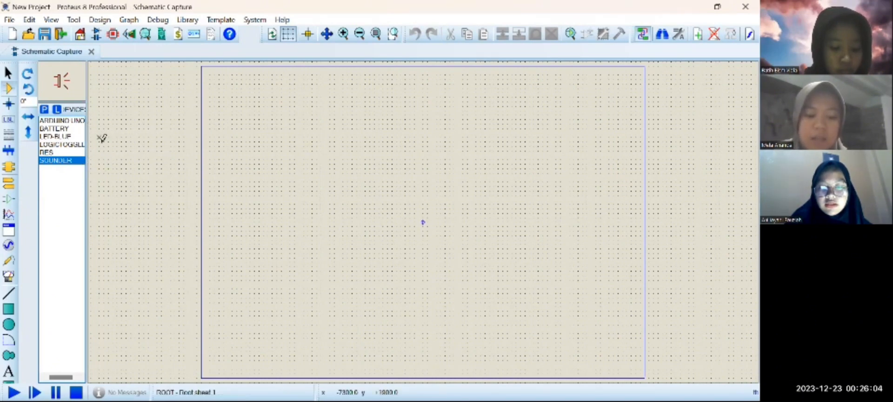
- Search the device library for "ir ob" and add the IR OBSTACLE SENSOR to the project's devices
click(45, 109)
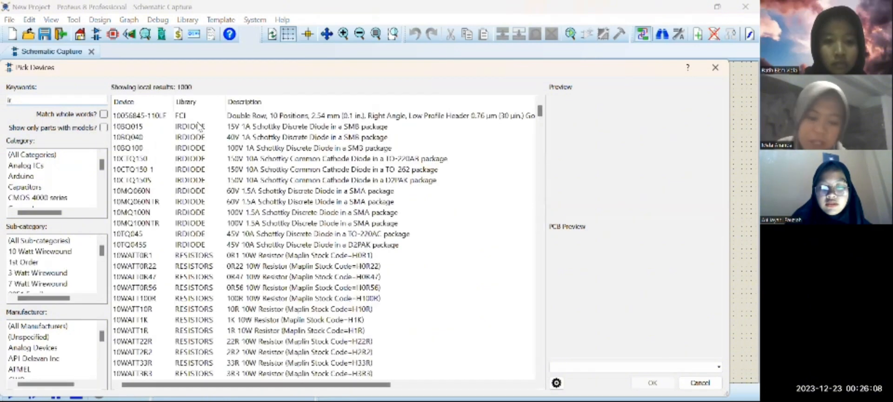
text(ir s)
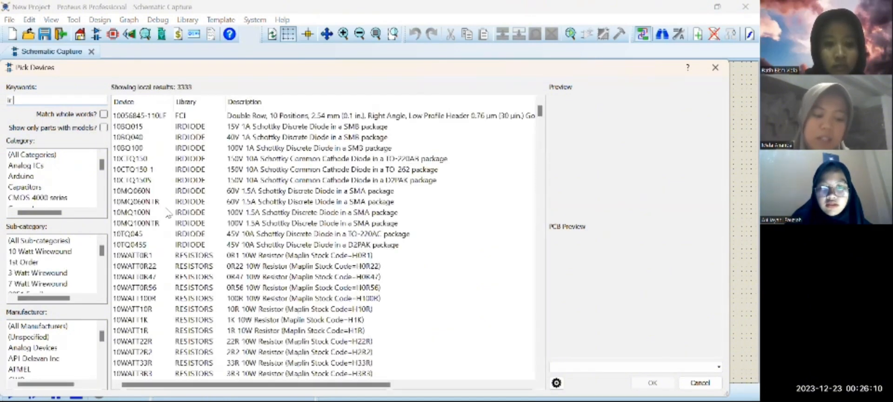
key(BackSpace)
text(d)
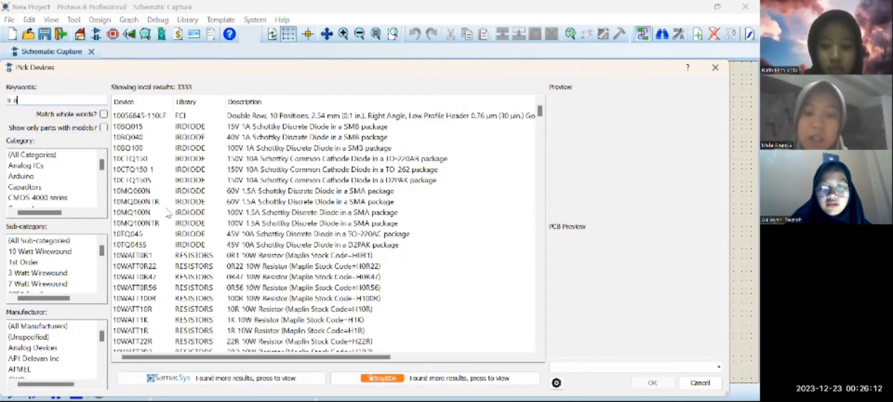
text(n)
key(BackSpace)
text(b)
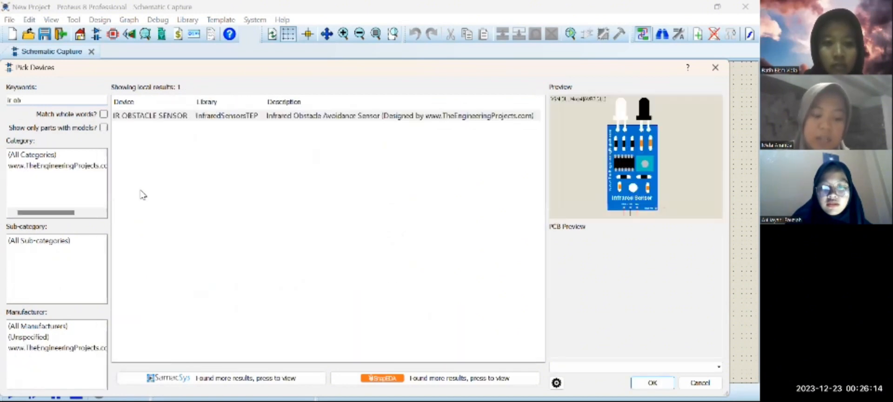
click(205, 119)
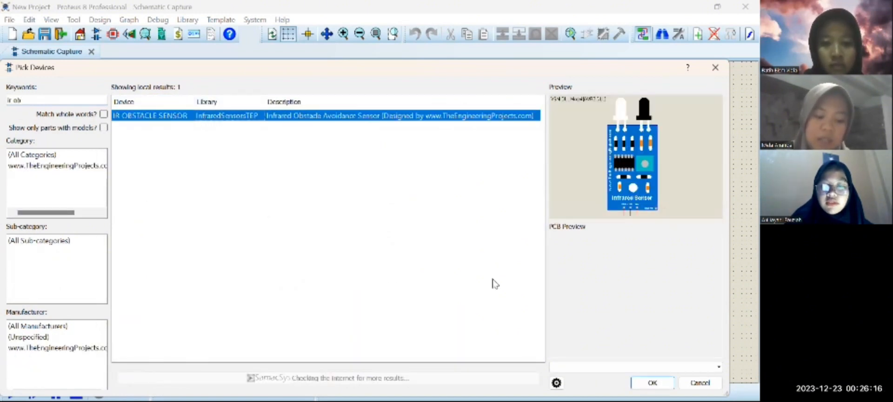
click(653, 383)
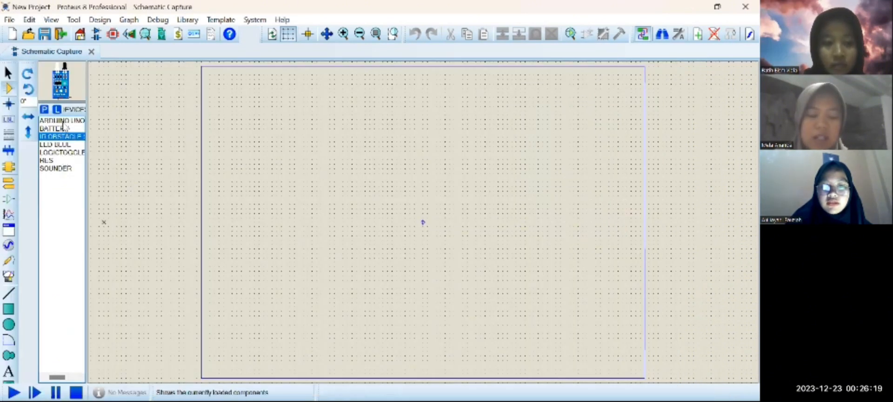
- Place the ARDUINO UNO board in the upper-left area of the schematic sheet
click(62, 123)
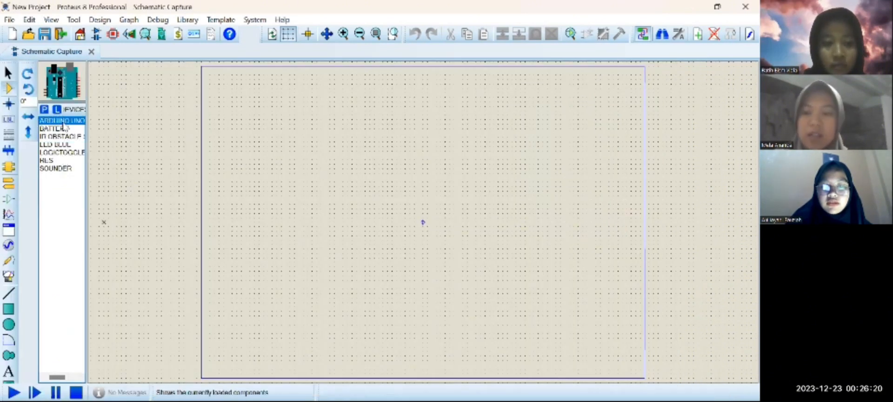
click(263, 128)
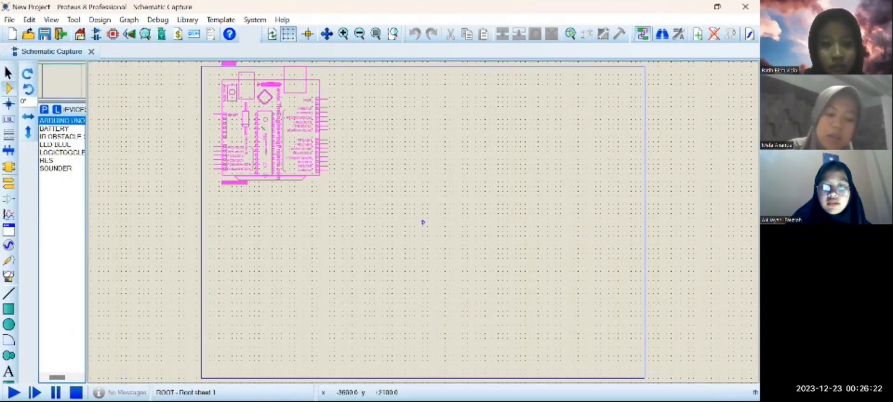
click(279, 149)
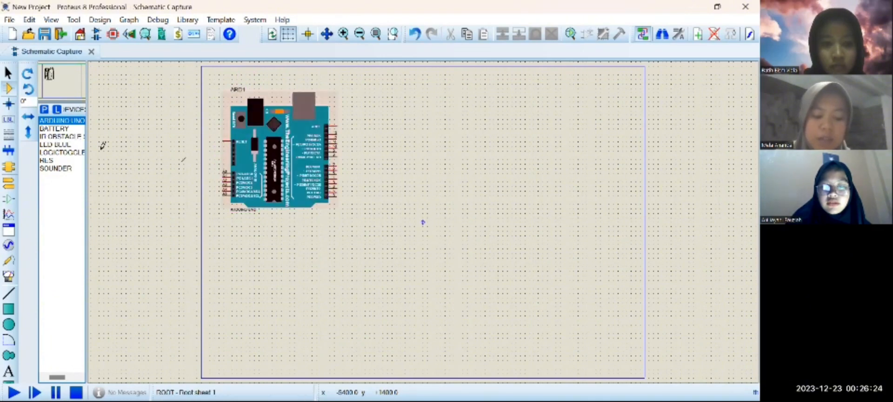
- Place the IR OBSTACLE SENSOR to the right of the Arduino board, in the sheet's upper-right area
click(63, 137)
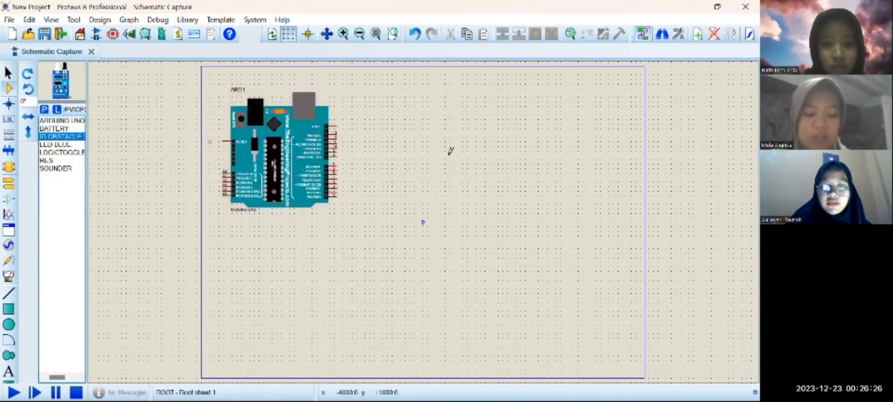
click(499, 135)
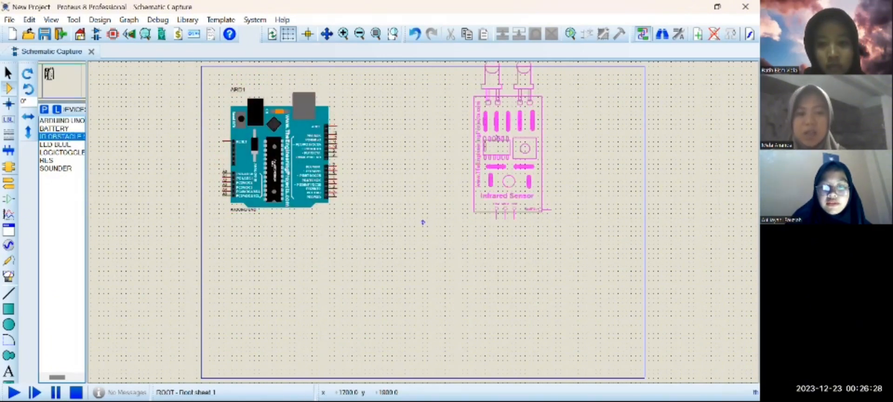
click(504, 177)
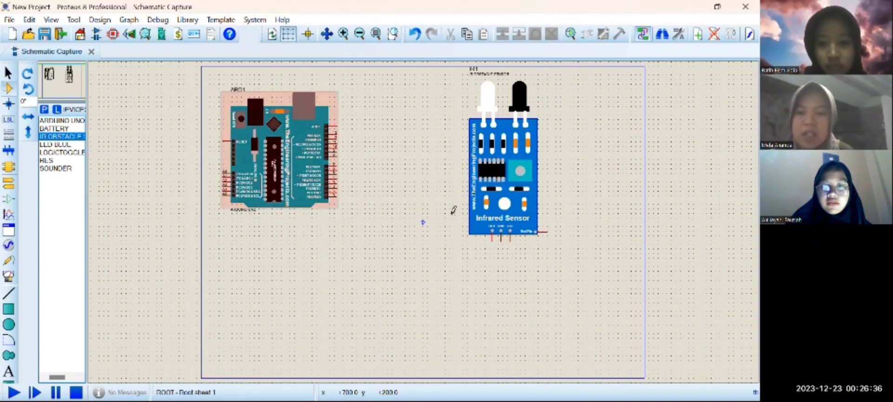
- Wire the leftmost bottom pin of the infrared sensor to the Arduino's PD7/AIN1 pin 7
click(492, 240)
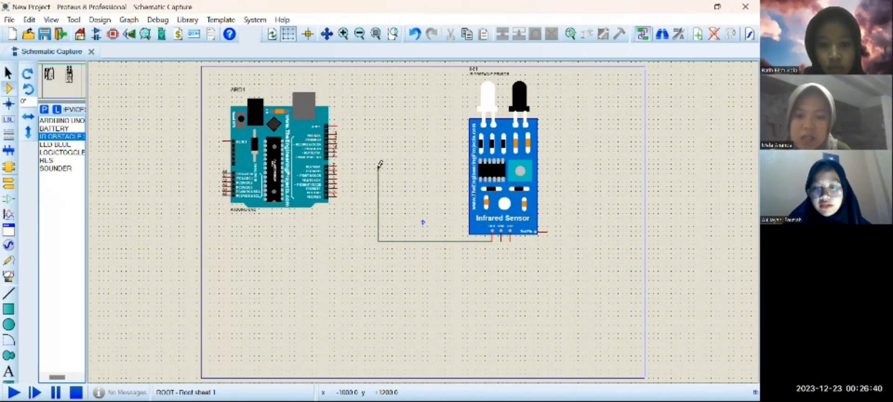
click(375, 166)
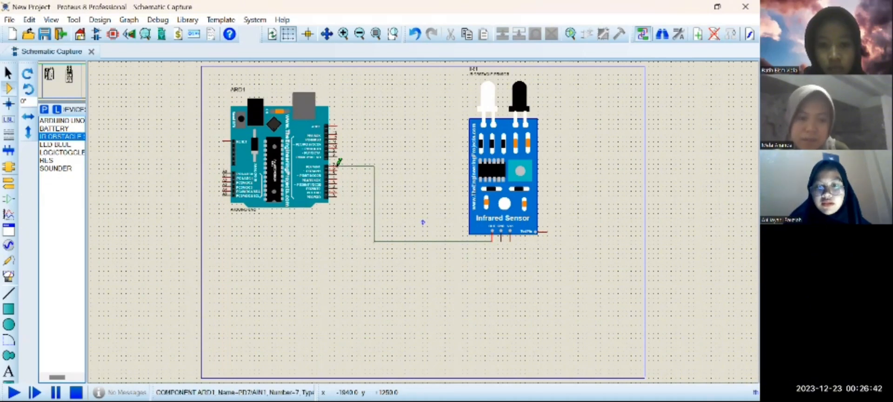
click(338, 164)
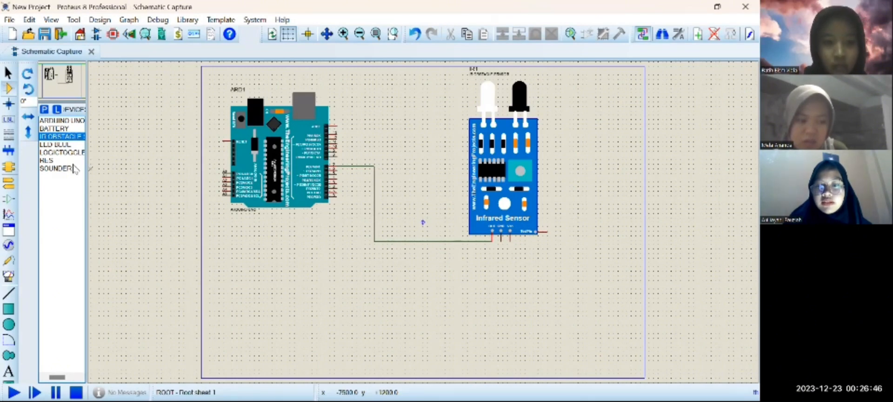
- Place a SOUNDER between the Arduino and the sensor and wire its lower pin to the Arduino's upper digital header
click(56, 168)
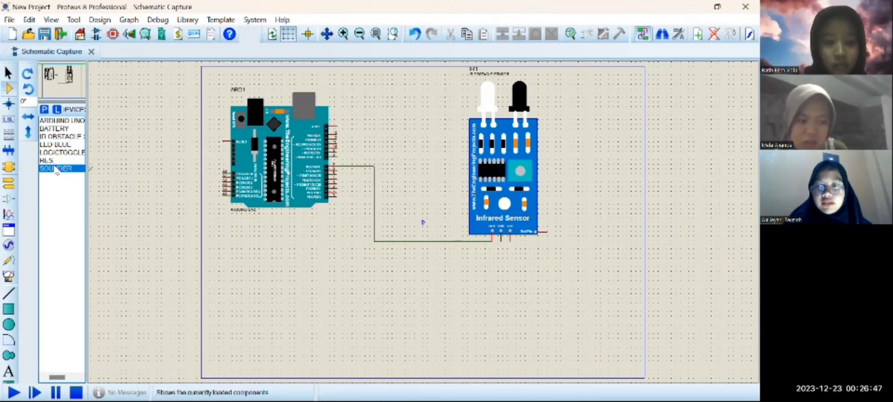
click(428, 172)
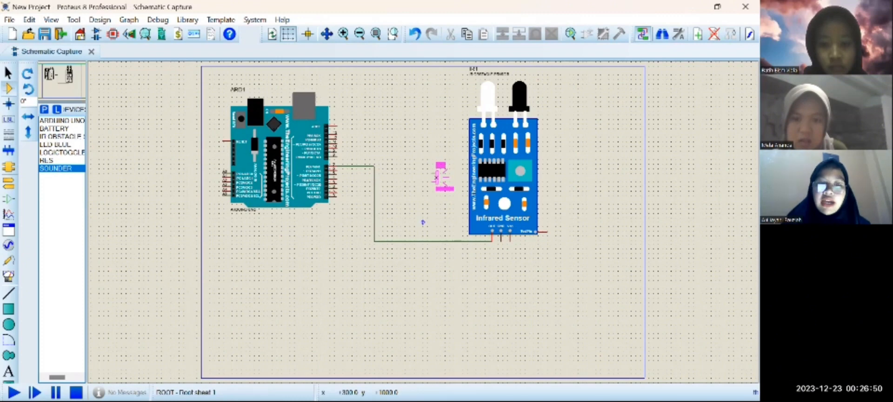
click(441, 176)
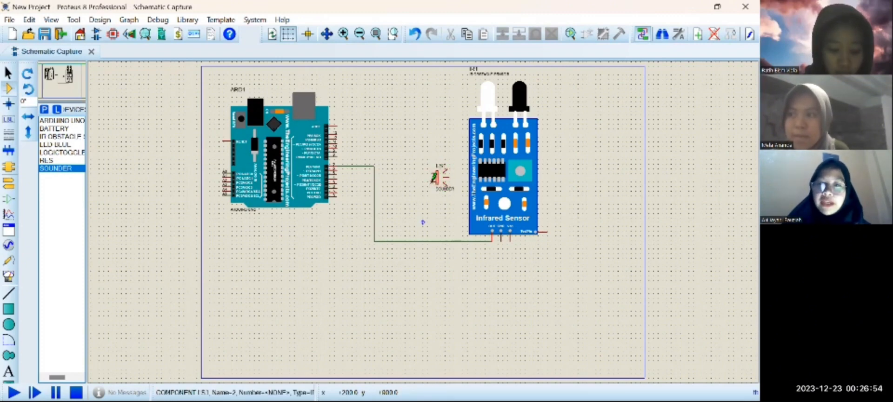
click(432, 181)
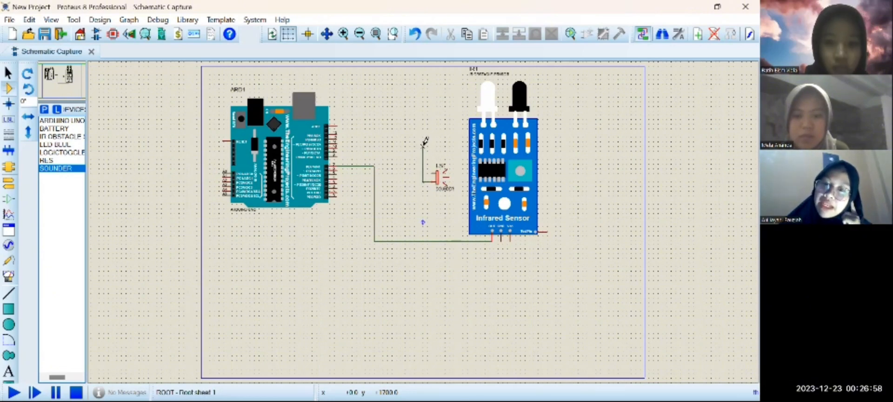
click(337, 148)
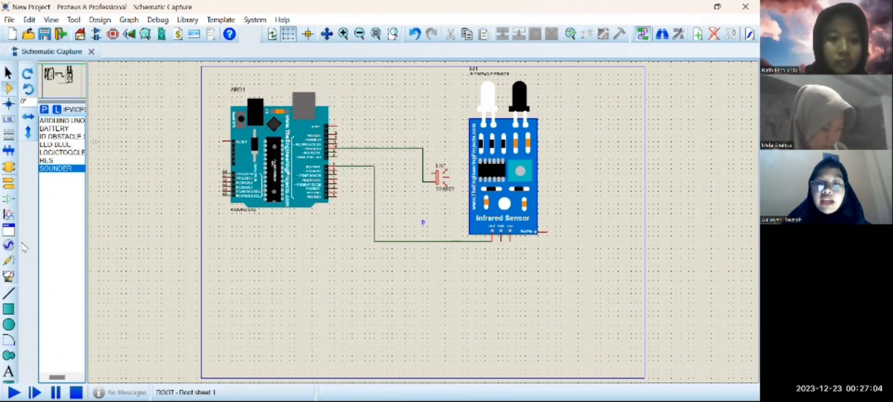
- Place a VIRTUAL TERMINAL instrument on the sheet below the Arduino board
click(10, 277)
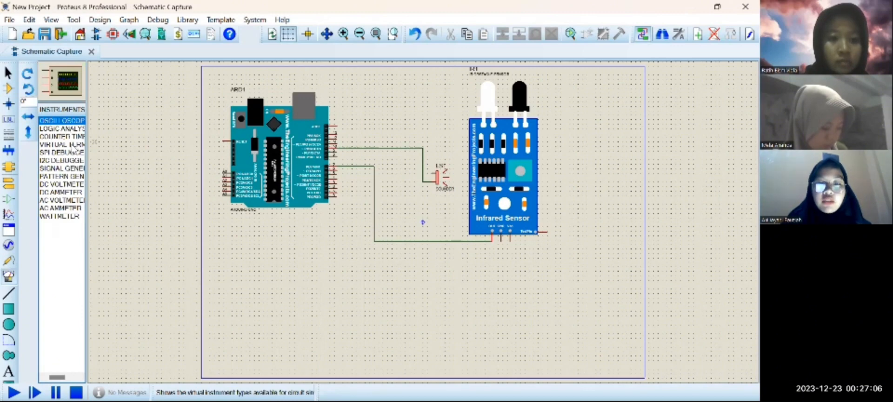
click(75, 145)
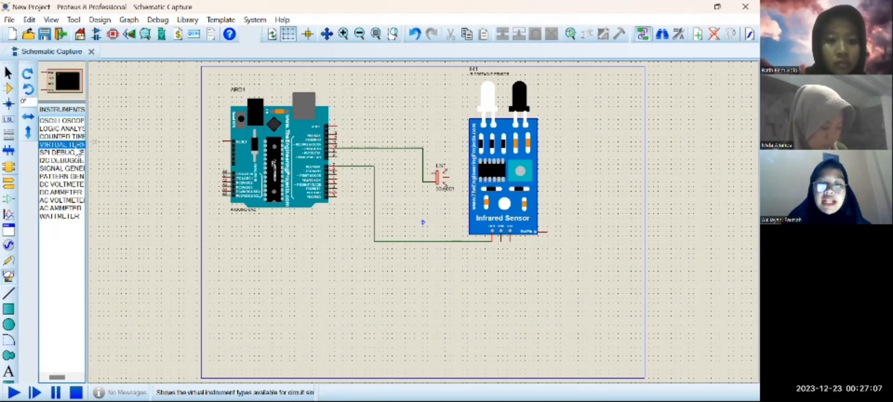
click(352, 284)
click(347, 284)
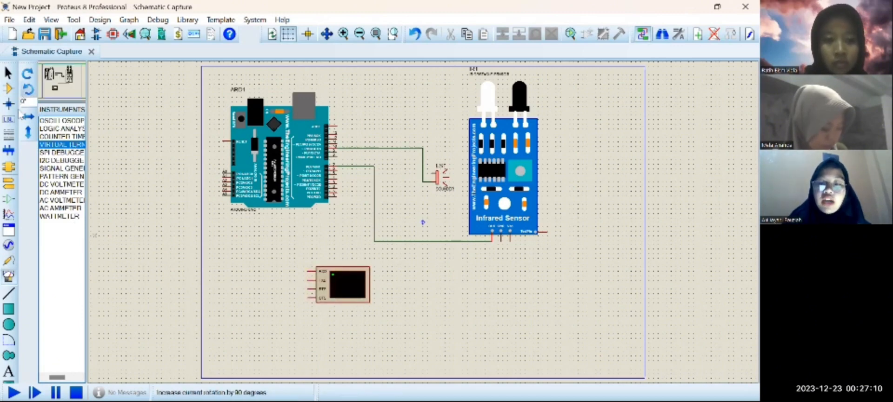
- Place a BATTERY below the infrared sensor and wire its positive terminal to the sensor's rightmost bottom pin
click(9, 88)
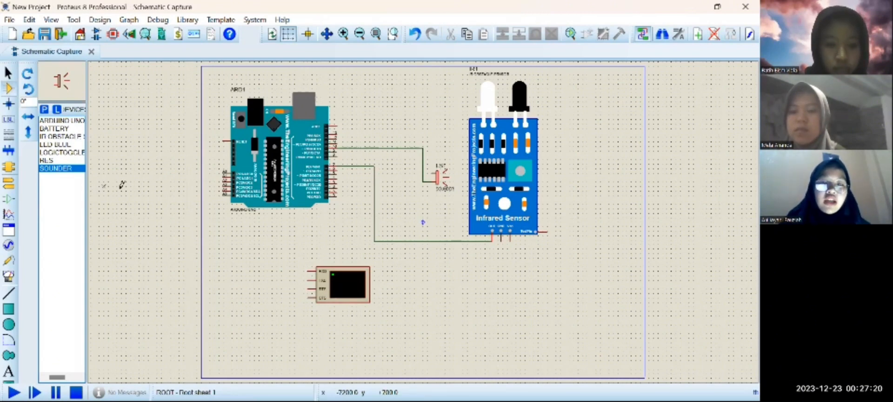
click(54, 129)
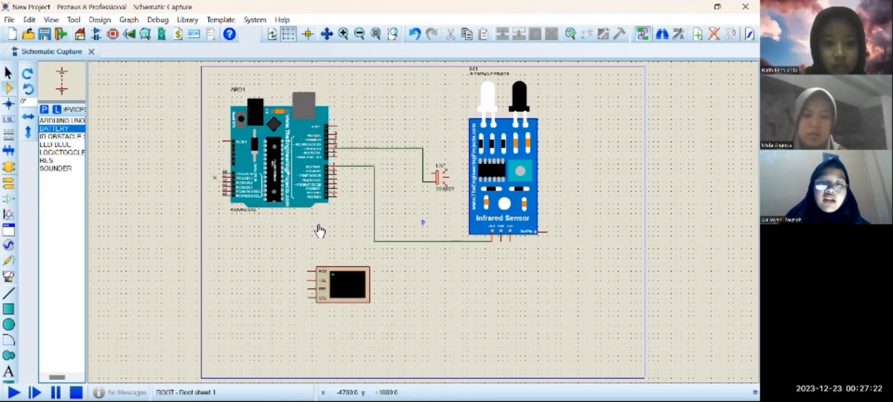
click(515, 282)
click(516, 287)
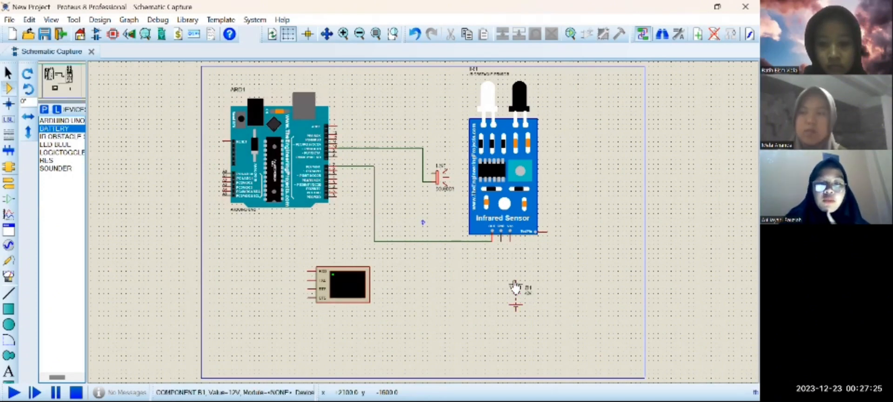
click(510, 241)
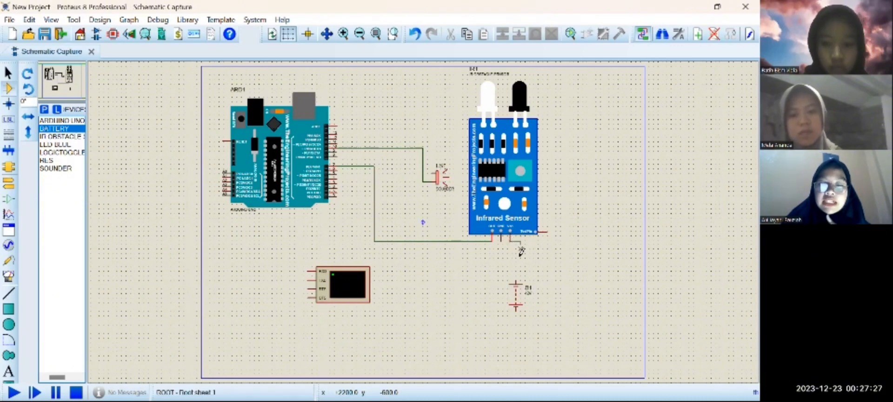
click(516, 280)
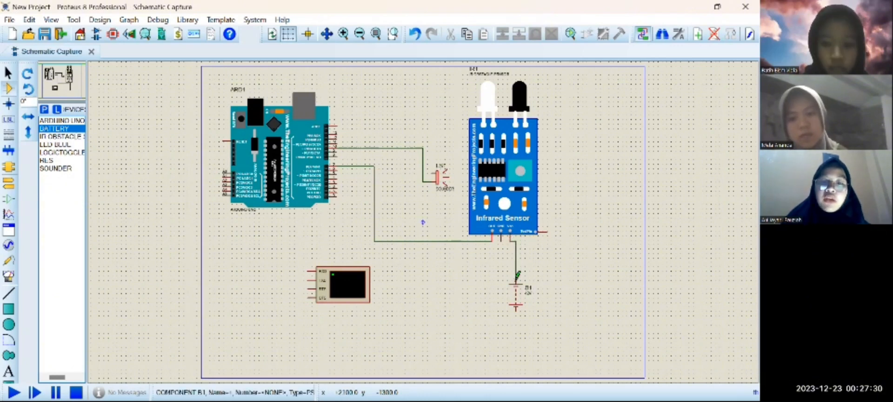
- Wire the battery's negative terminal to the Arduino digital pin just below the sounder's connection
click(515, 309)
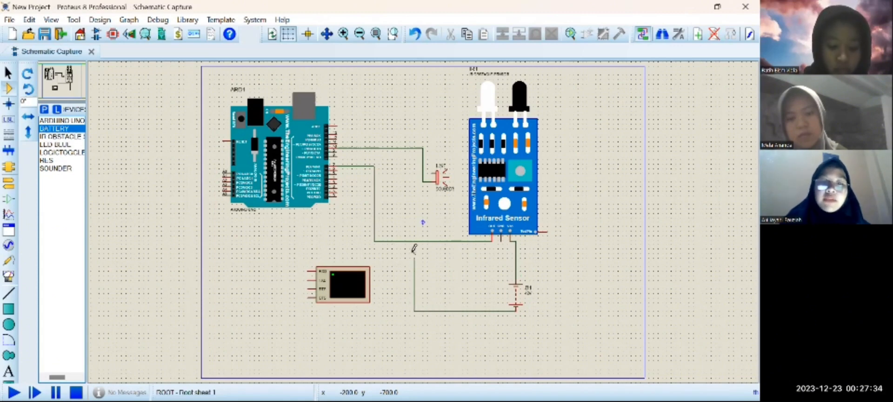
click(406, 226)
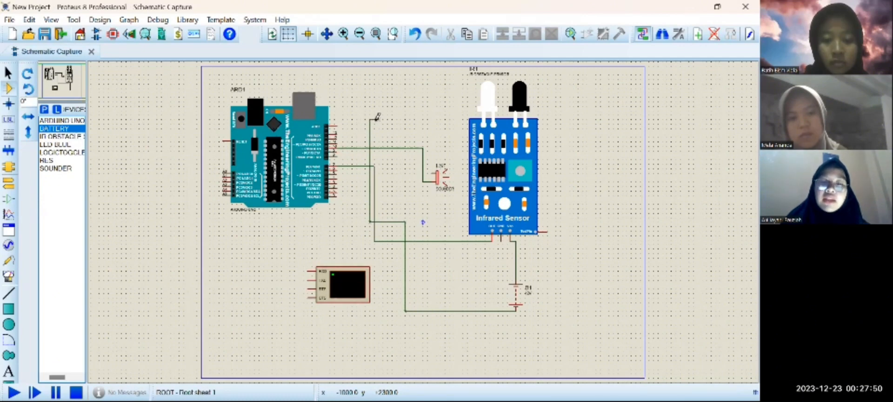
click(370, 123)
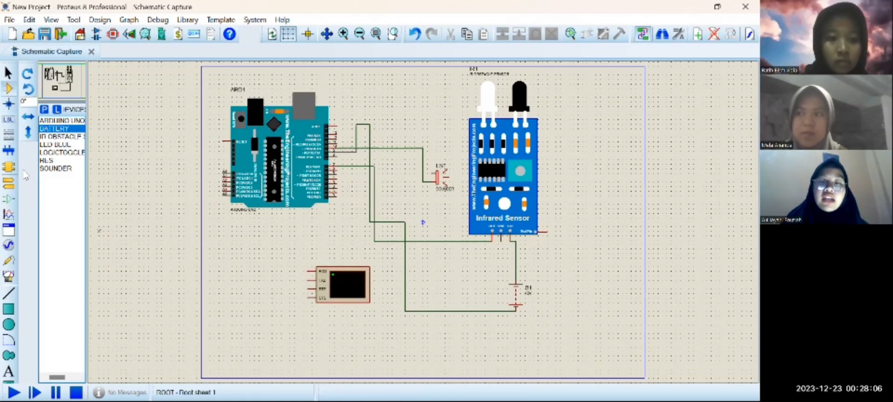
- Place a GROUND terminal beside the battery and wire the infrared sensor's middle bottom pin to it
click(9, 166)
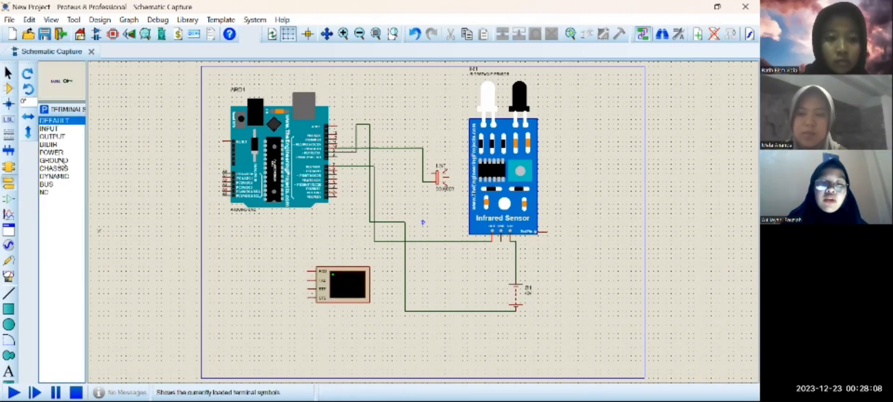
click(60, 160)
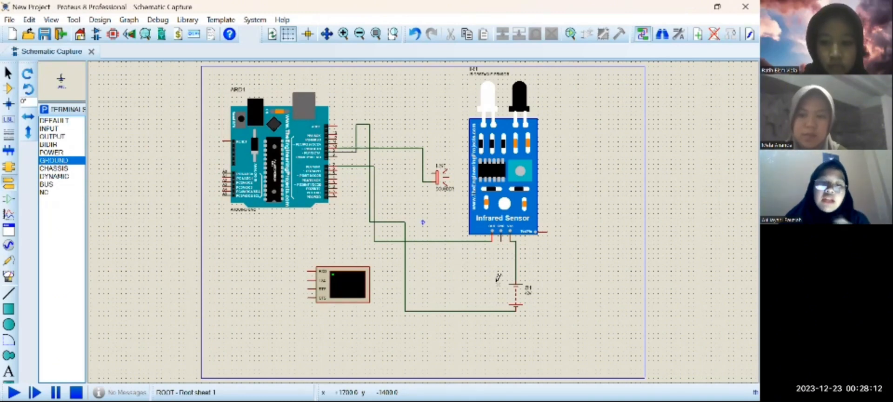
click(494, 279)
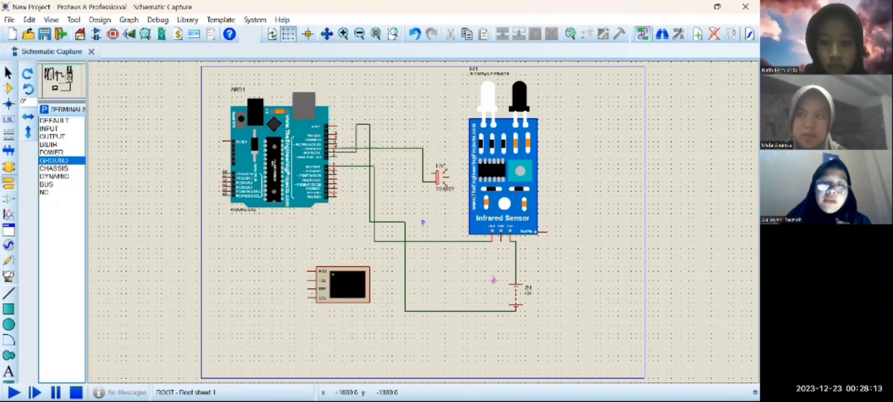
click(502, 237)
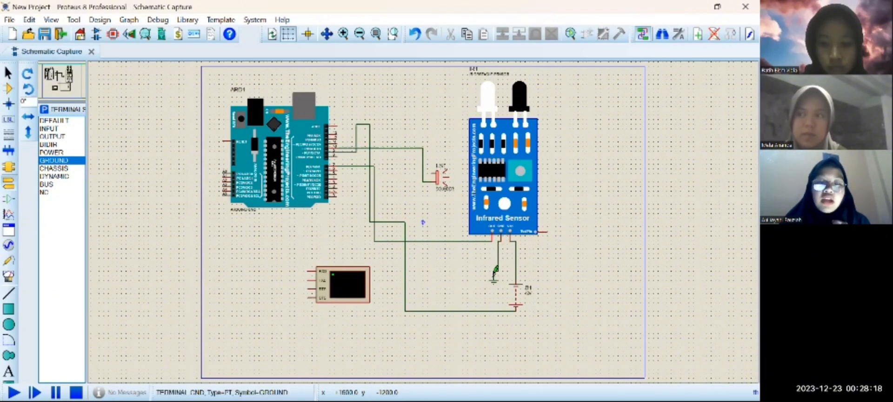
click(494, 275)
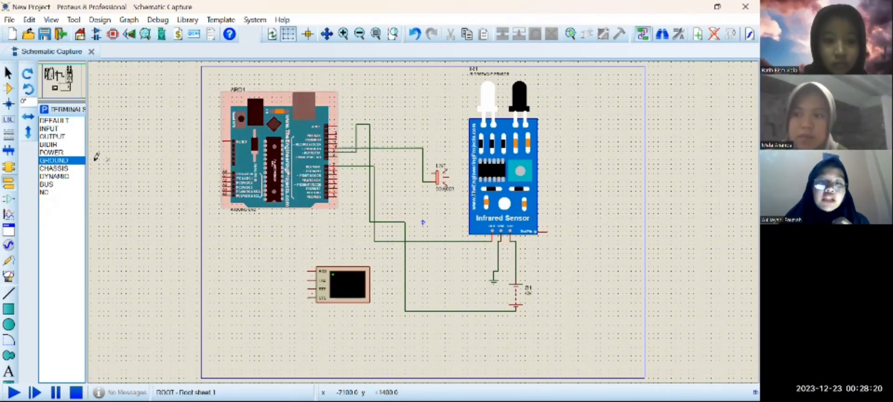
- Place a LOGICTOGGLE to the right of the infrared sensor, level with its test pin
click(8, 88)
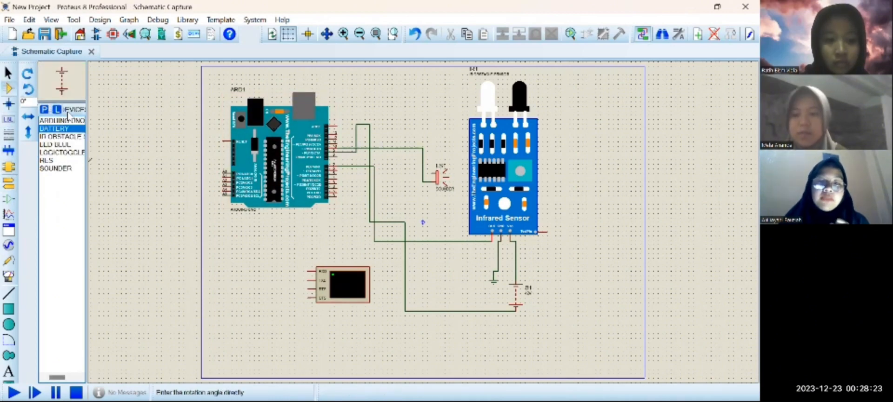
click(65, 152)
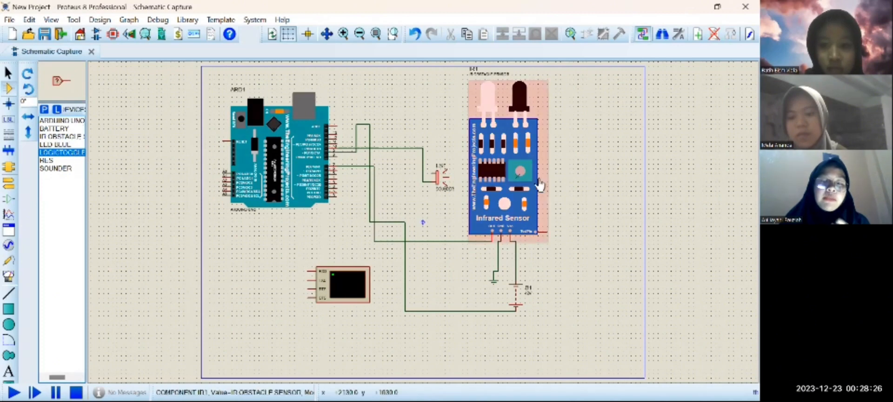
click(574, 227)
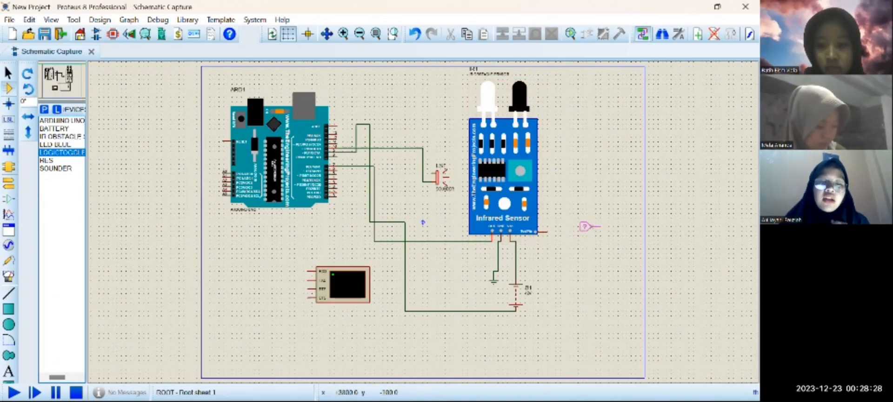
click(578, 229)
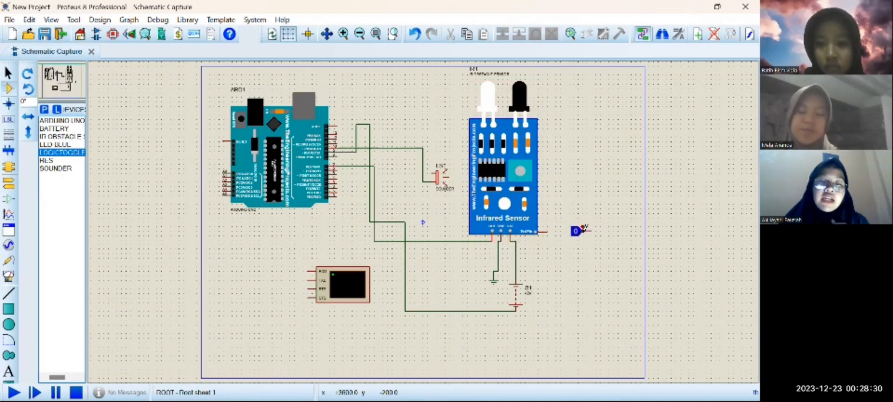
right_click(591, 228)
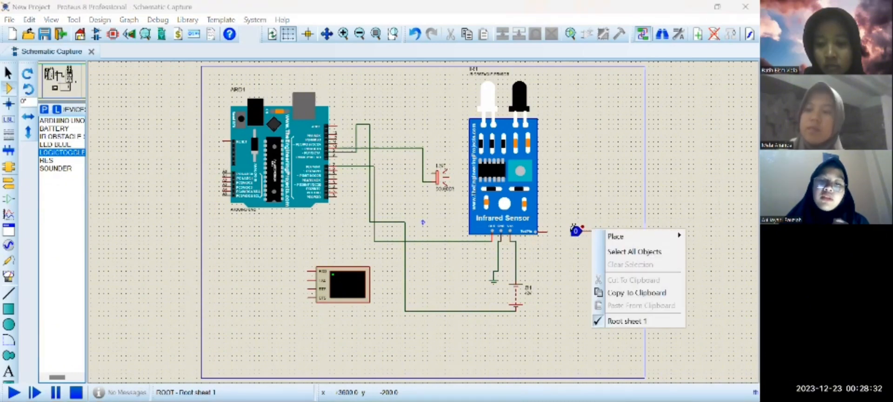
click(573, 228)
click(564, 272)
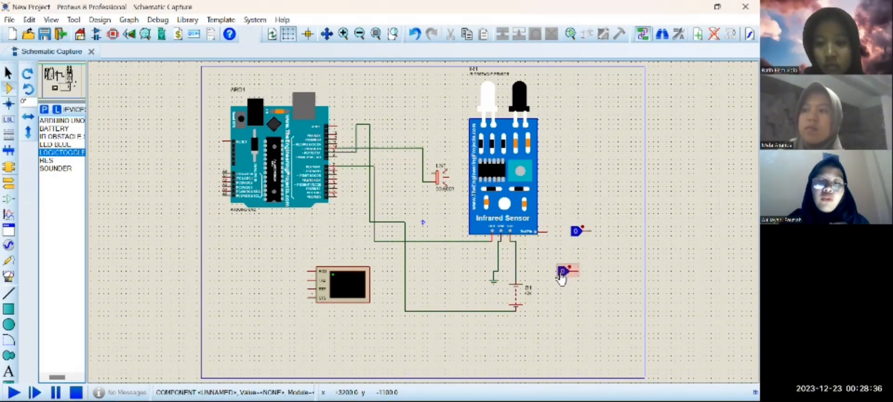
right_click(561, 277)
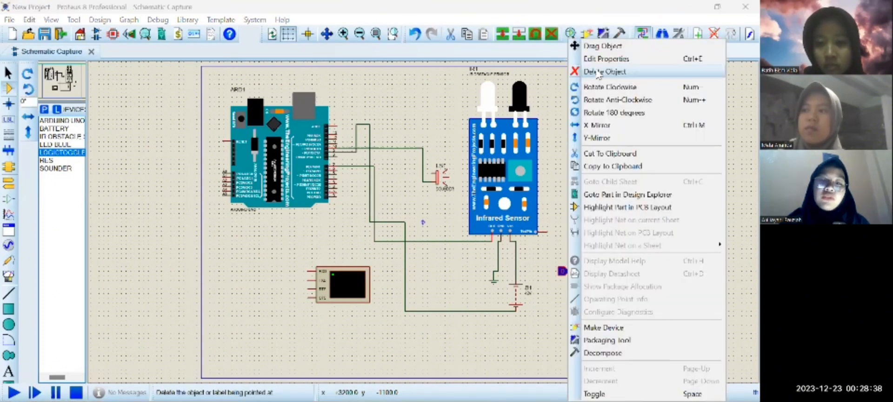
click(598, 72)
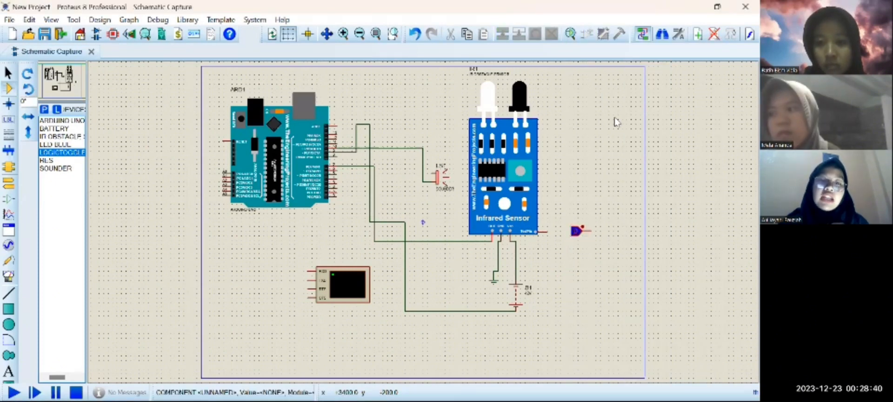
- Mirror the logic toggle horizontally so its terminal faces the infrared sensor, and wire it to the sensor's test pin
right_click(582, 230)
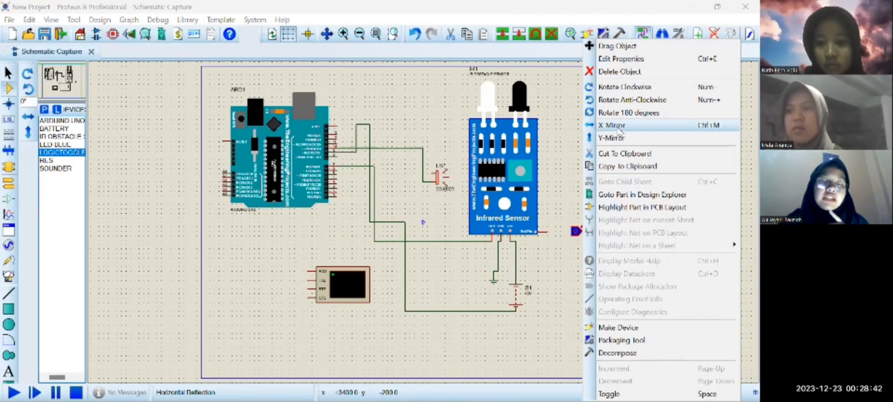
click(614, 125)
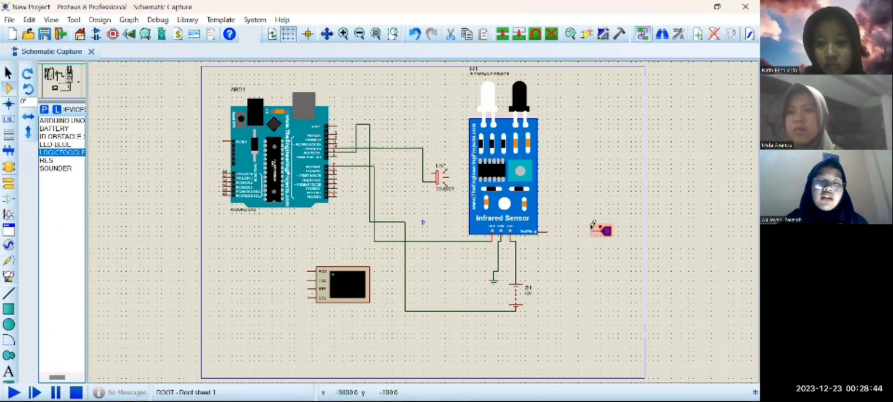
drag(564, 231, 548, 232)
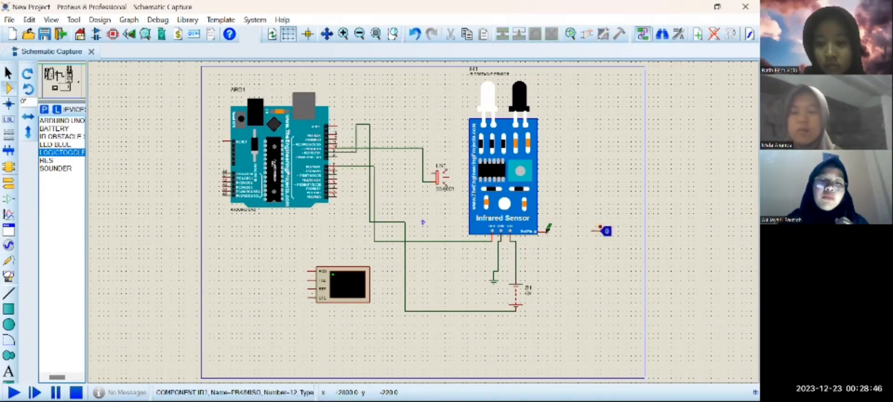
click(548, 232)
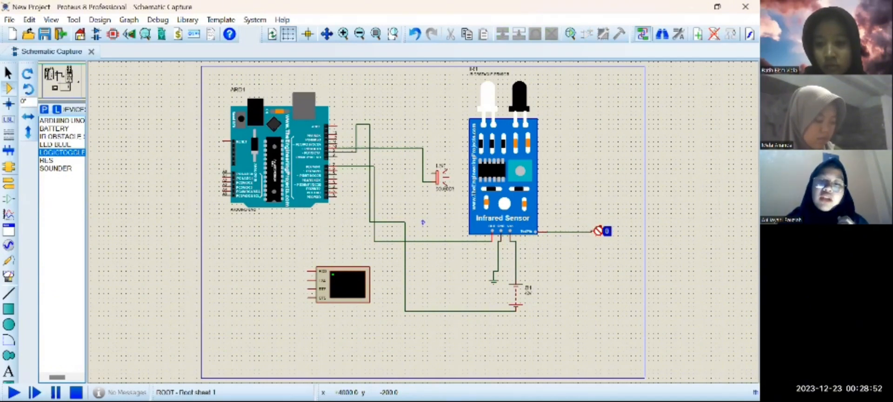
click(599, 231)
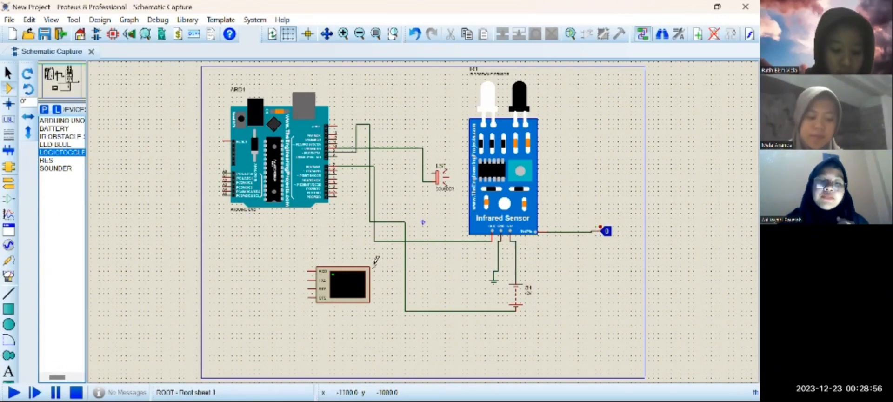
- Place a LED-BLUE between the Arduino and the sounder, slightly below the sounder's level
click(46, 169)
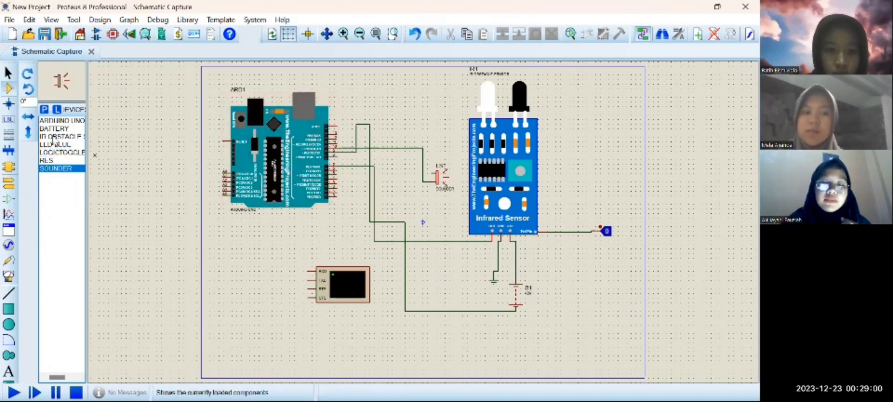
click(56, 129)
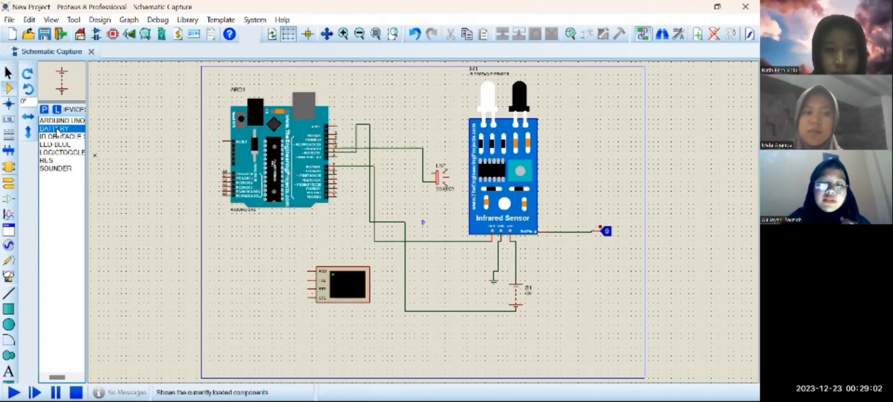
click(55, 145)
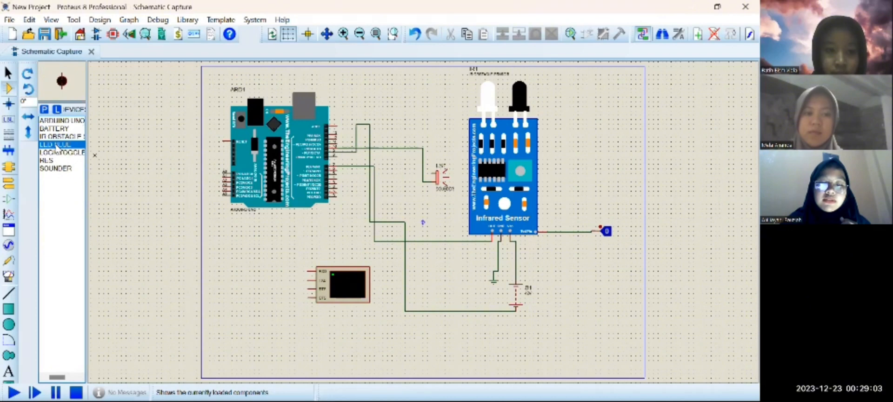
click(405, 195)
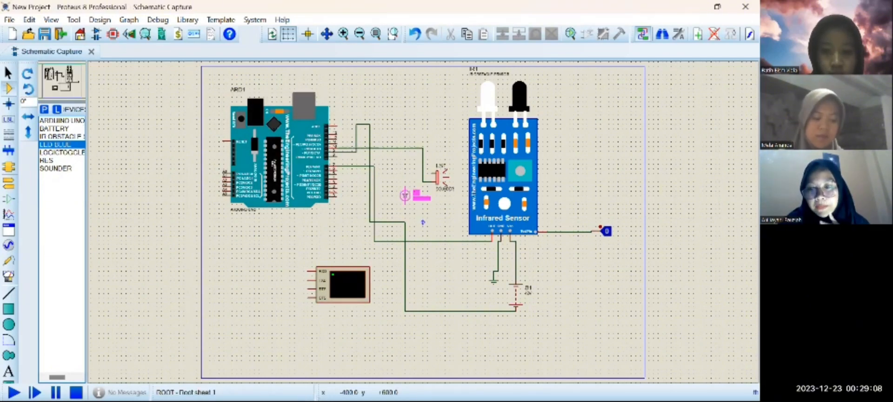
click(404, 195)
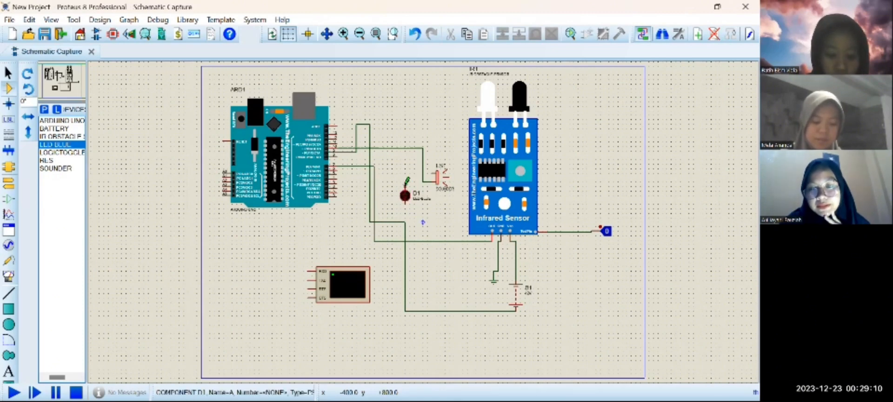
- Wire the blue LED's anode to the upper part of the Arduino-battery wire and its lower terminal to the battery's negative line
click(405, 184)
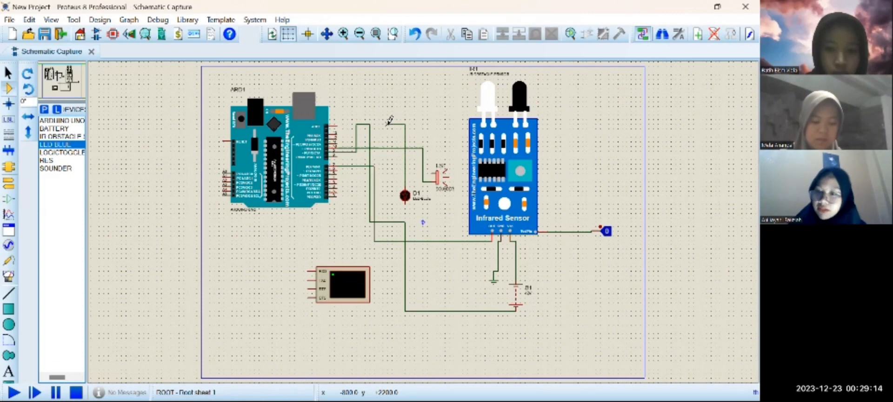
click(370, 124)
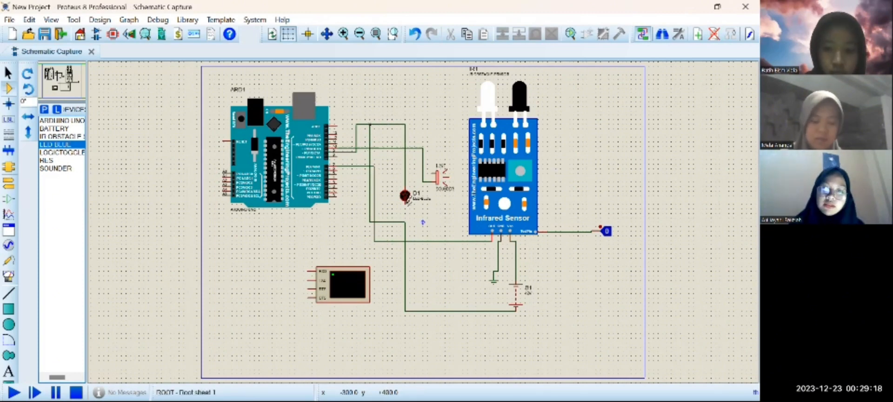
click(406, 202)
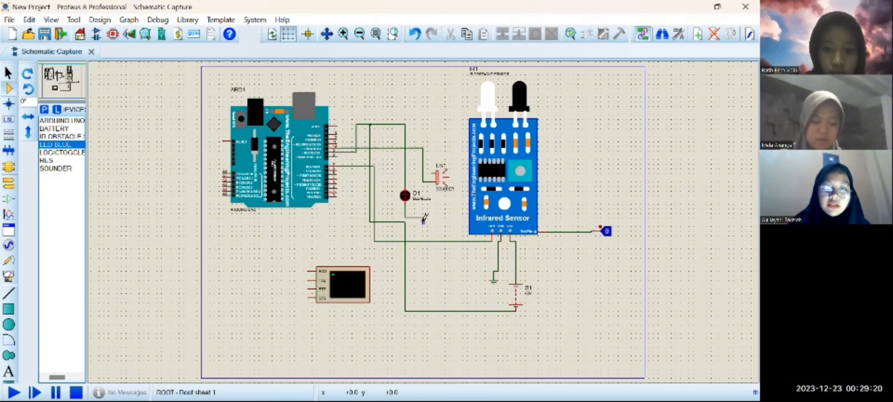
click(424, 217)
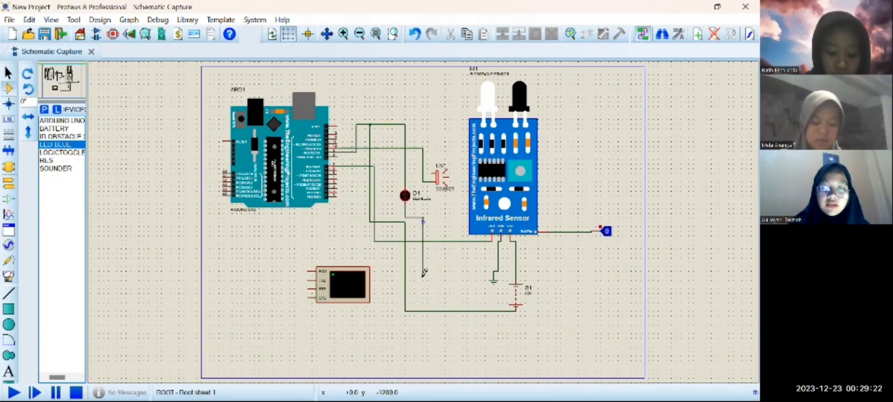
click(422, 311)
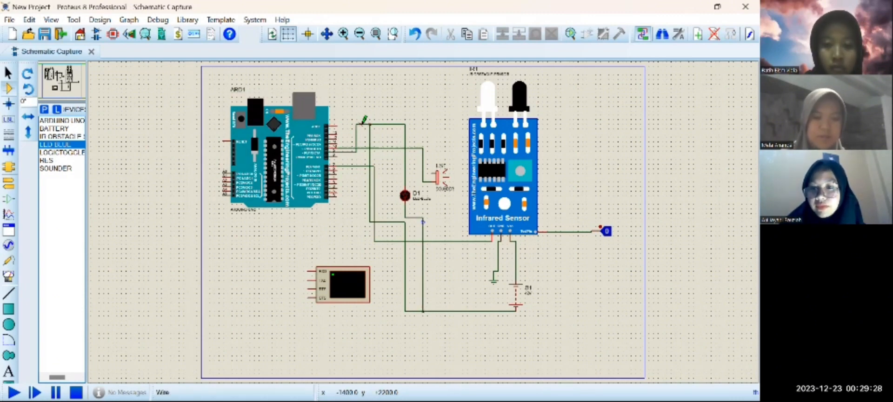
- Delete the wires joining the Arduino pin and the LED's anode to the battery's negative line, keeping the LED's lower wire
click(52, 160)
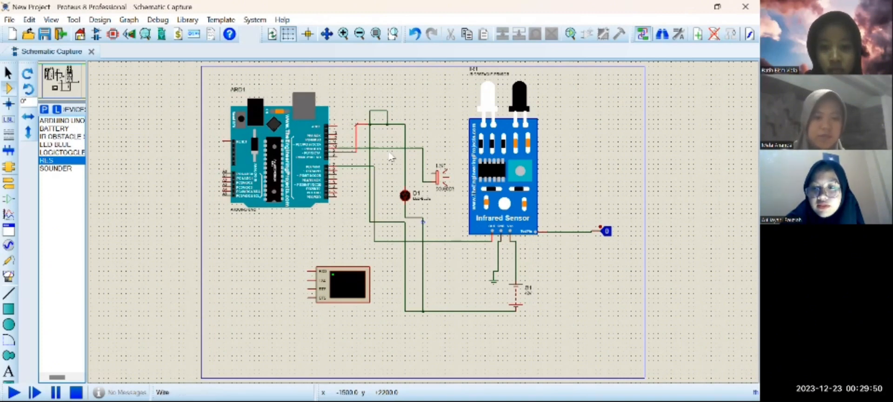
right_click(358, 125)
click(390, 155)
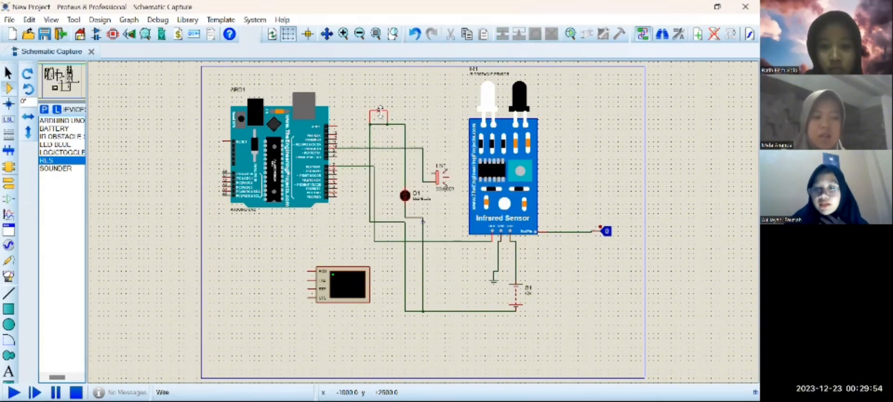
right_click(416, 145)
click(417, 145)
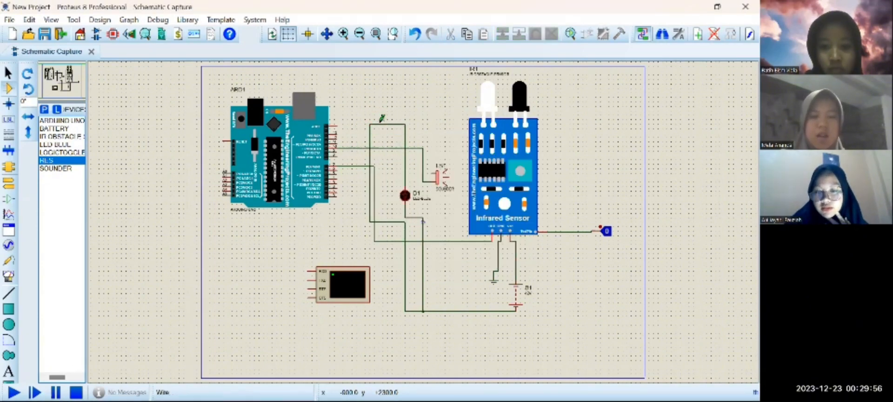
click(396, 223)
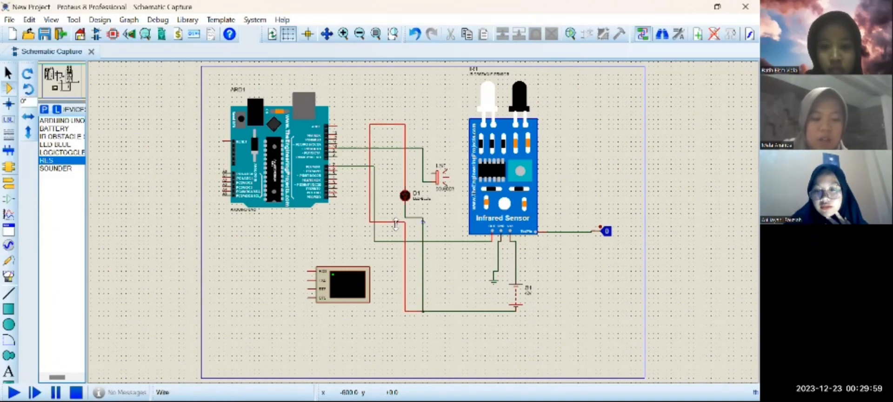
right_click(429, 255)
click(429, 254)
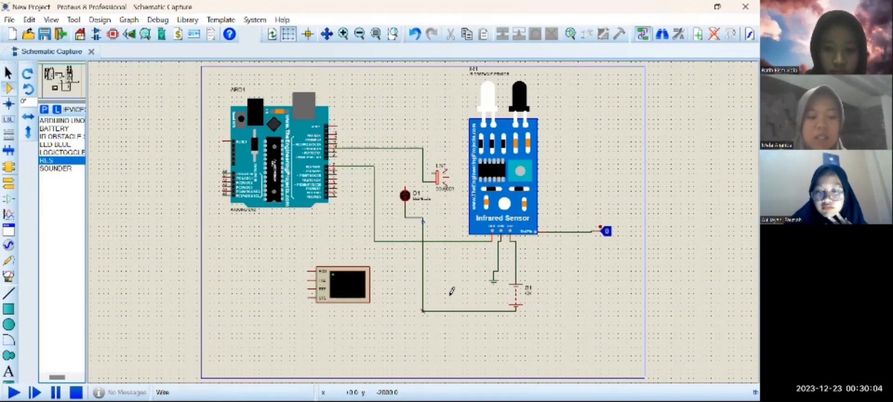
- Place a RES horizontally beside the Arduino, level with the topmost pin on its digital side
click(66, 162)
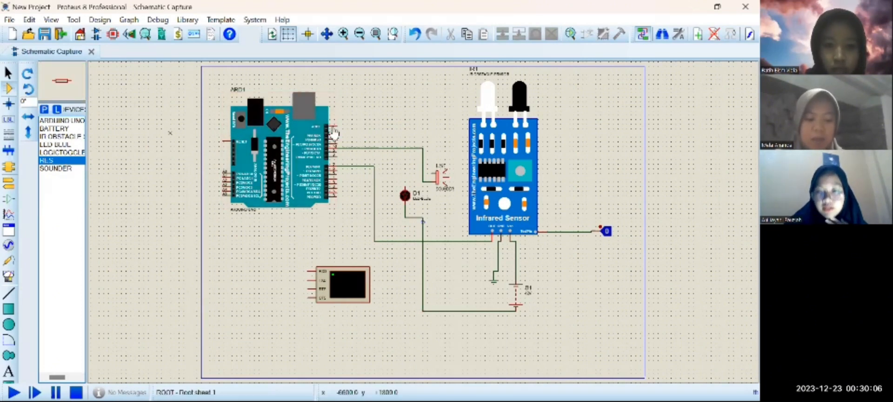
click(370, 125)
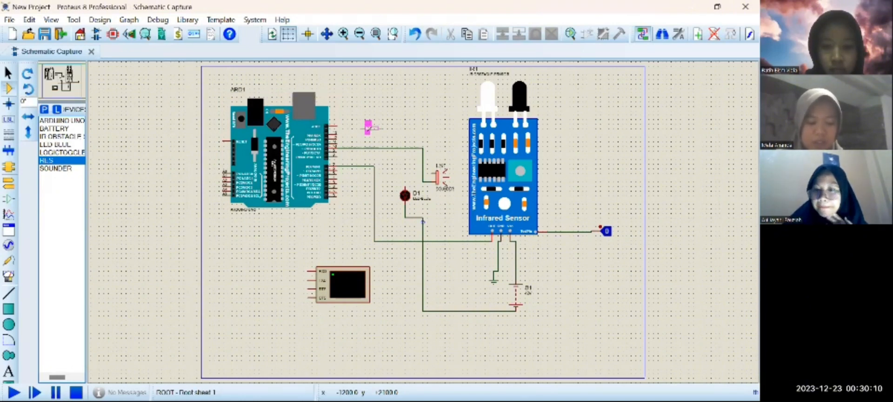
click(368, 126)
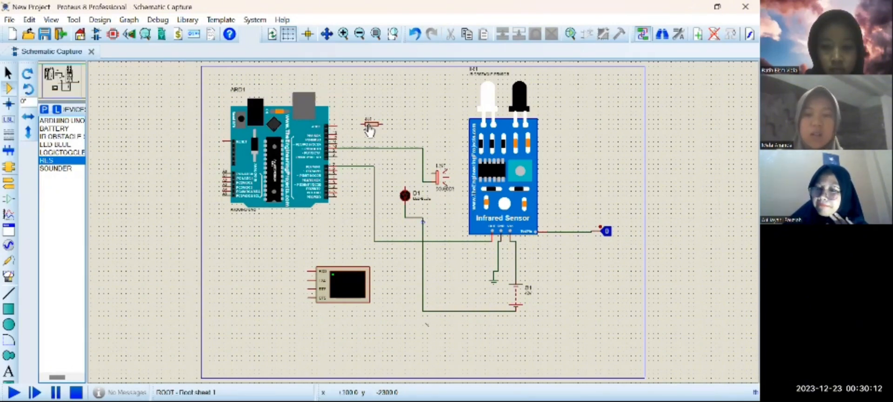
- Wire the resistor between the battery's negative line and the topmost pin on the Arduino's digital side
drag(423, 315, 414, 281)
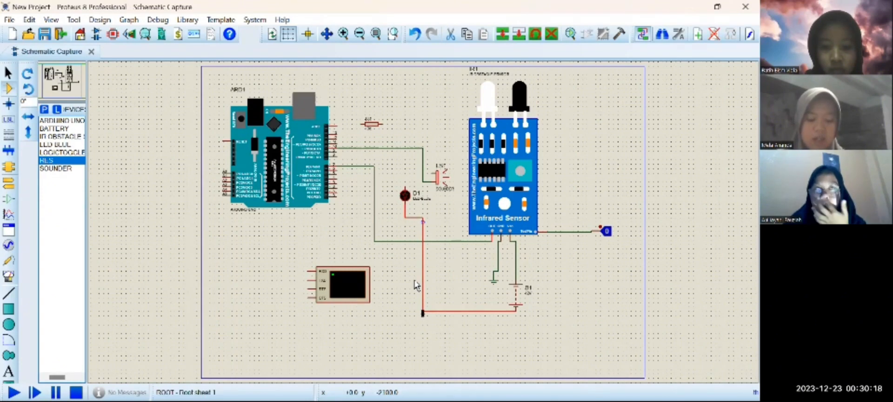
click(423, 309)
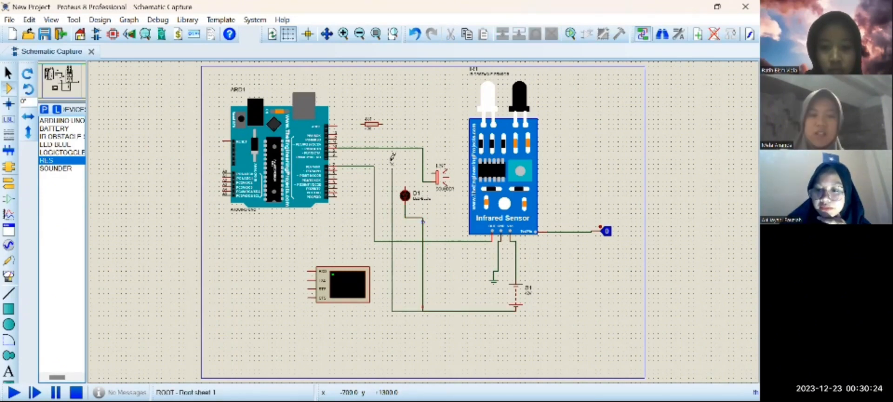
click(383, 124)
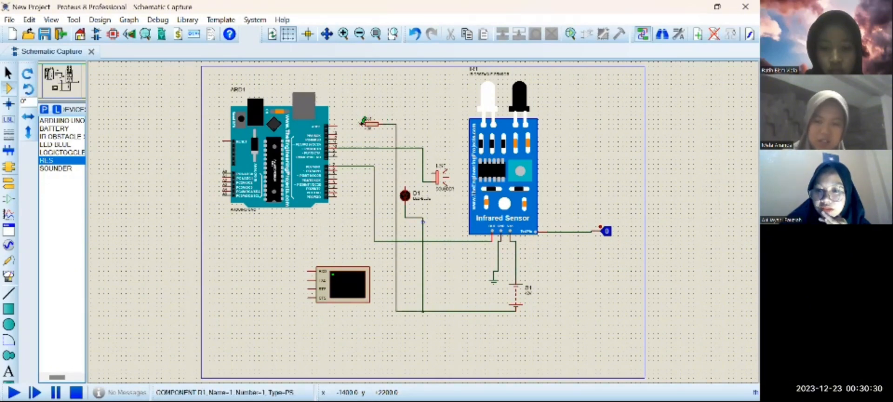
click(364, 124)
click(337, 124)
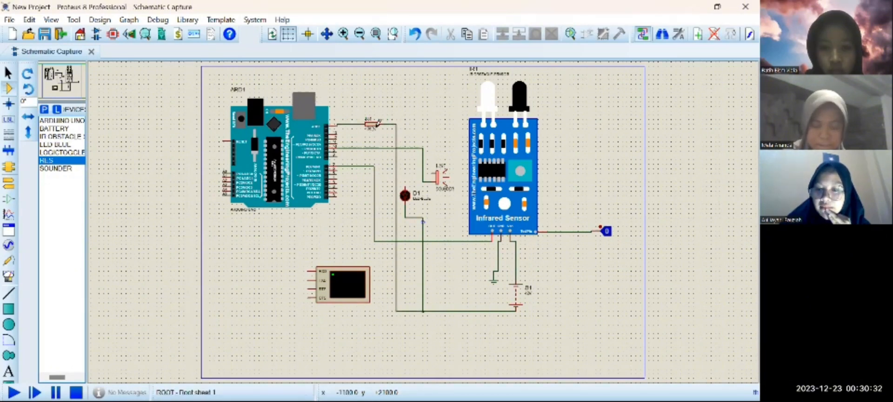
- Set the resistor's part value to 330k
click(369, 135)
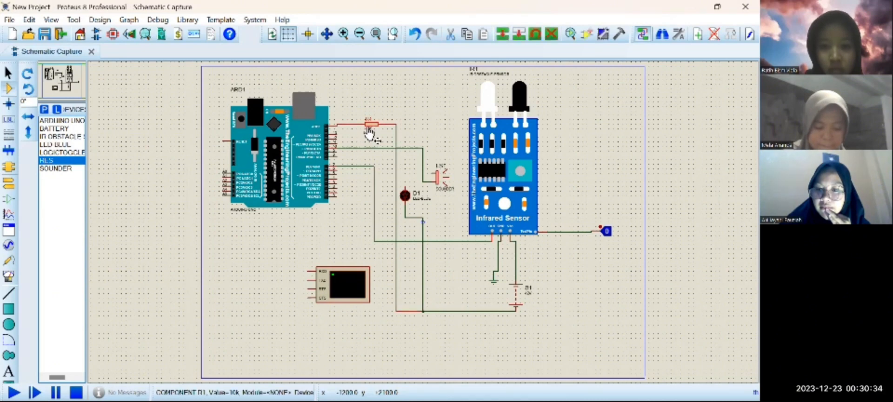
click(369, 134)
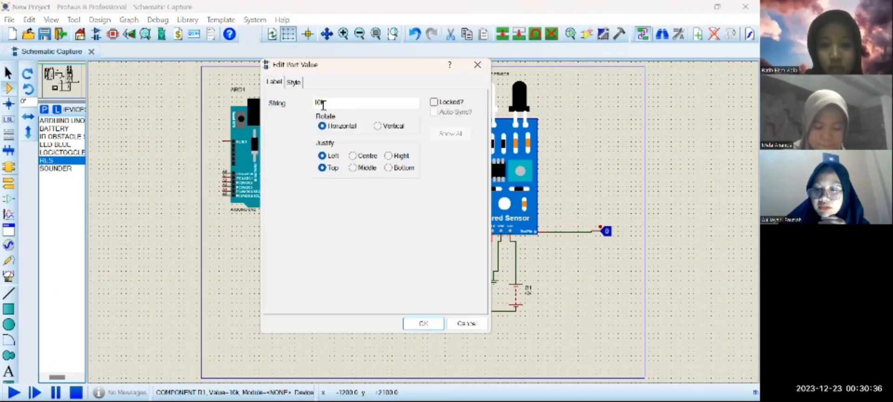
click(321, 103)
key(BackSpace)
key(BackSpace)
text(330)
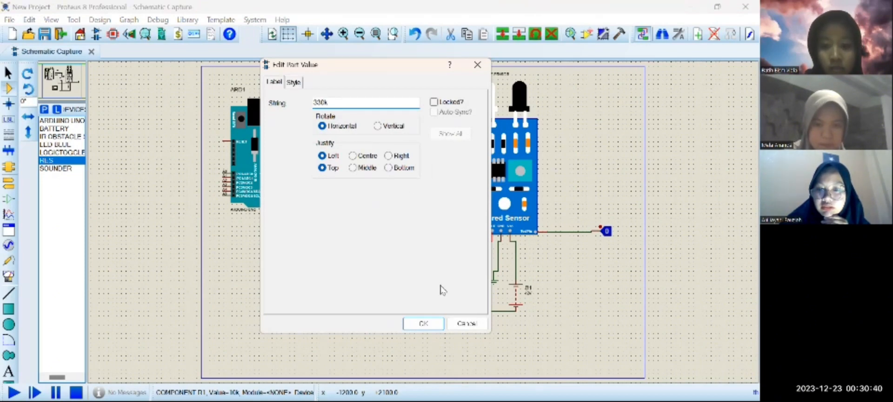
key(Return)
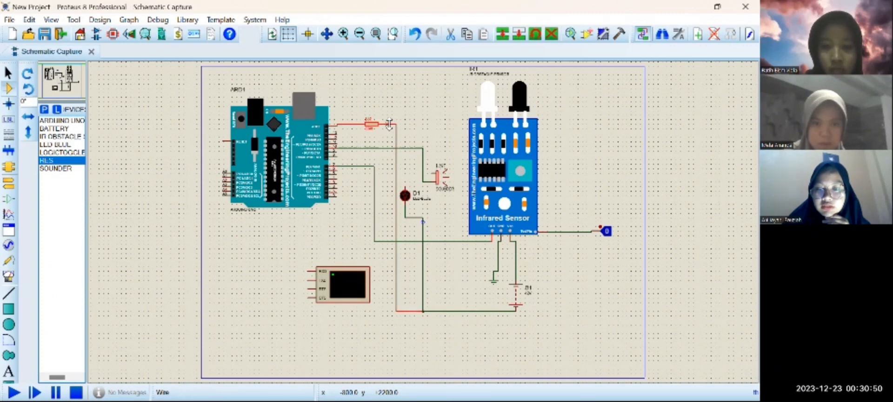
- Replace the wire between the resistor and the battery line with one from the blue LED's anode to the resistor's free terminal
right_click(414, 148)
click(414, 149)
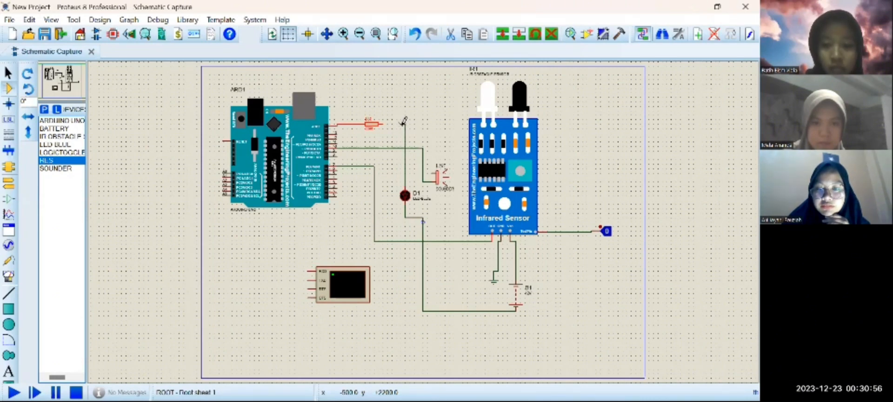
click(381, 124)
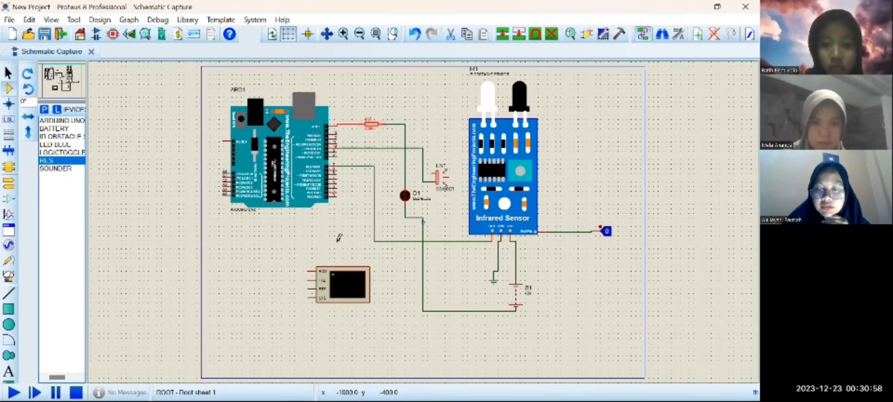
- Wire the virtual terminal's RXD pin to the second-lowest pin on the Arduino's digital side
click(307, 271)
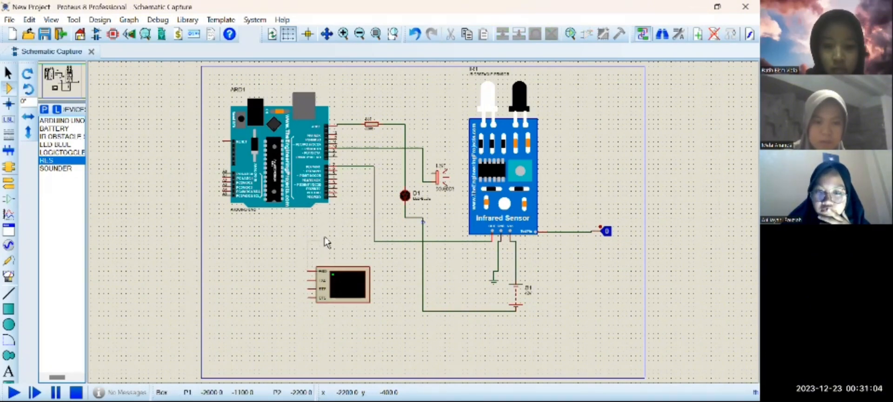
click(308, 270)
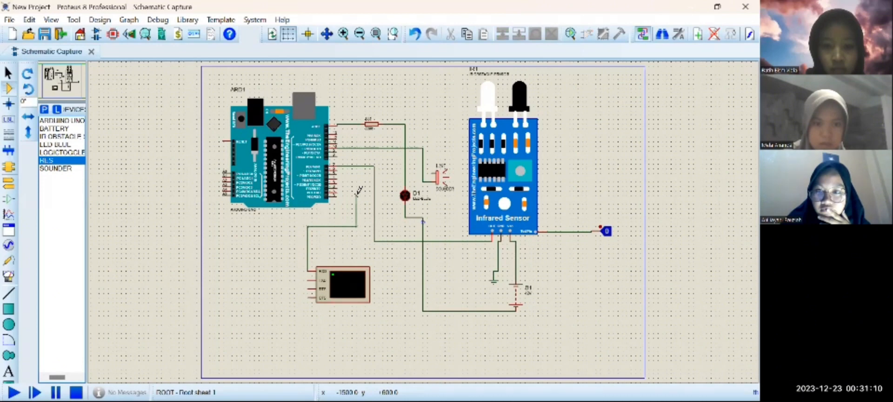
click(337, 190)
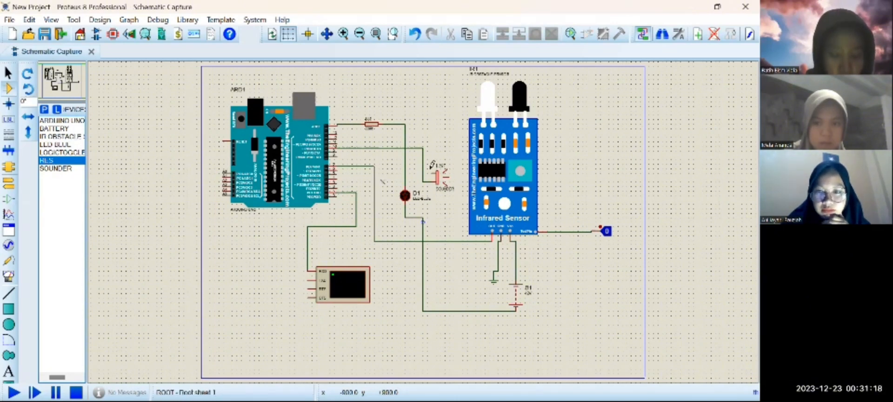
- Replace the wire from the Arduino's topmost digital-side pin to the resistor with one from the PB0/ICP1/CLKO pin
right_click(357, 122)
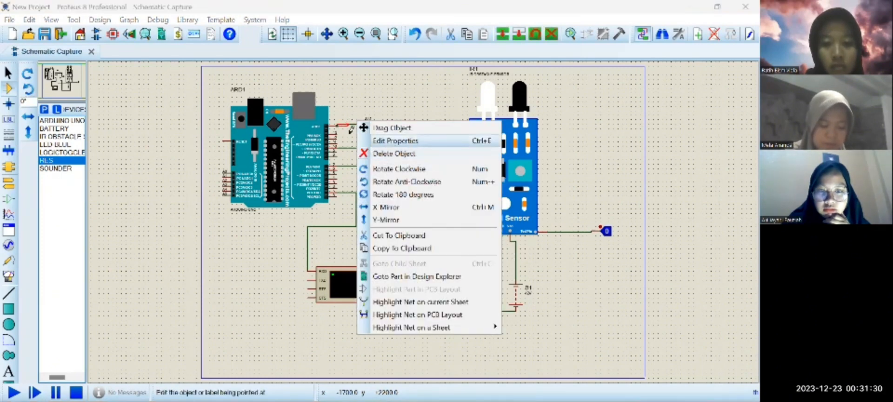
click(384, 154)
click(363, 122)
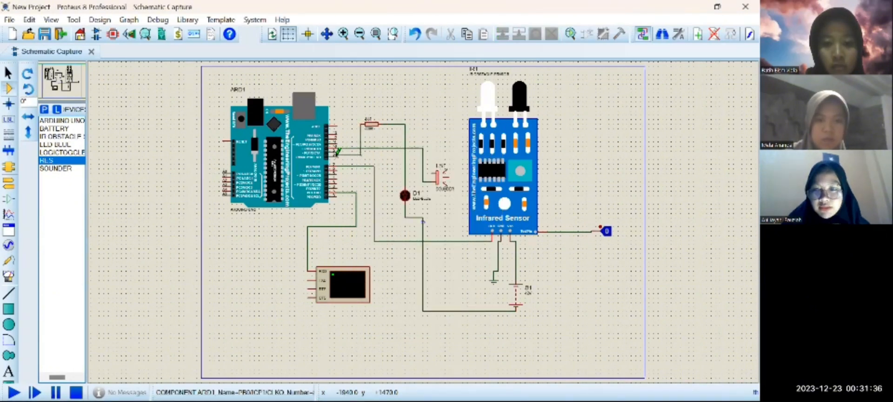
click(339, 151)
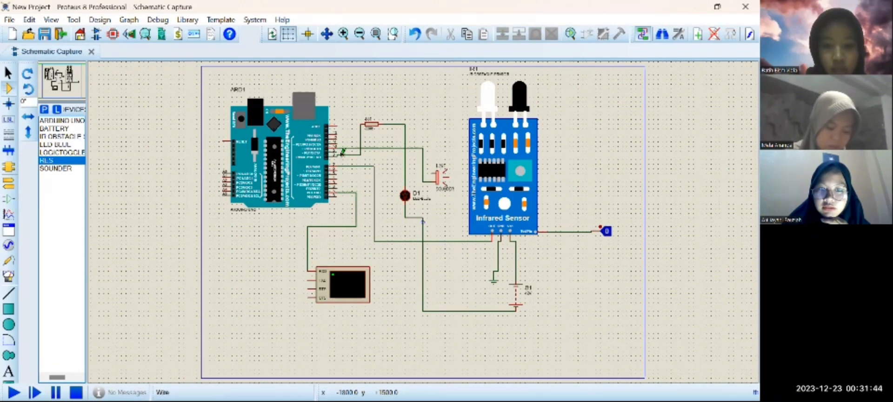
right_click(349, 153)
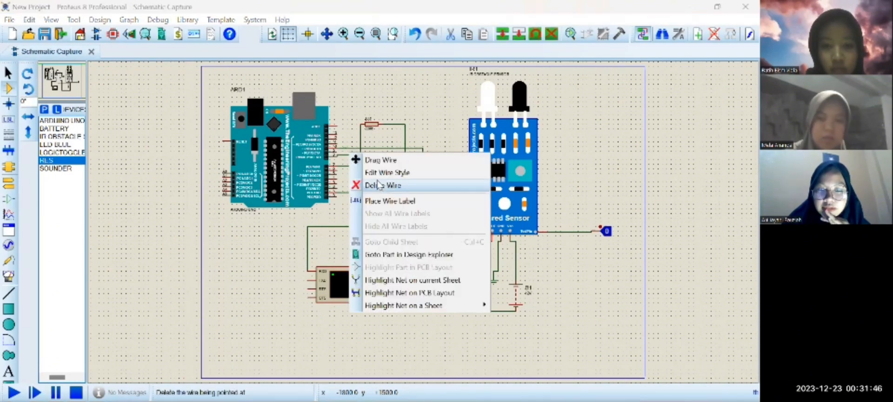
click(379, 185)
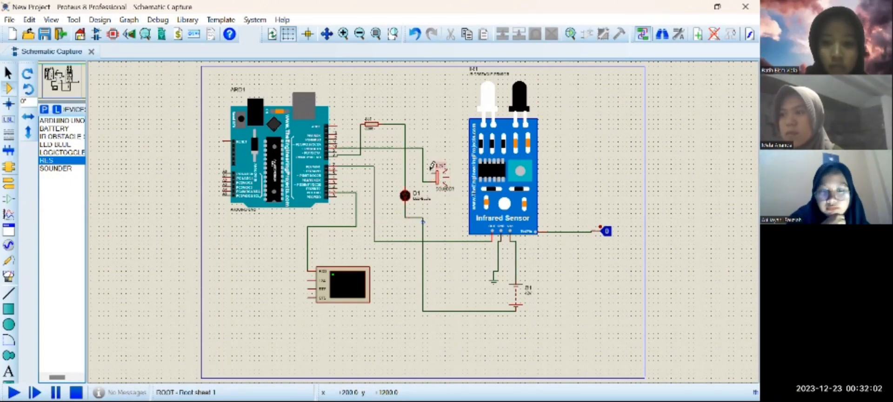
- Wire the sounder's free terminal to the battery's negative line
click(433, 173)
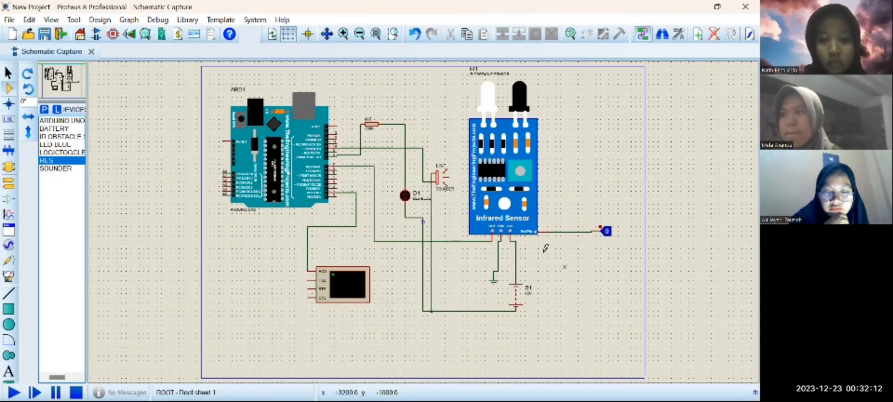
- Set the Arduino's program file to the compiled sketch_dec21c.ino.hex by pasting its path
click(248, 180)
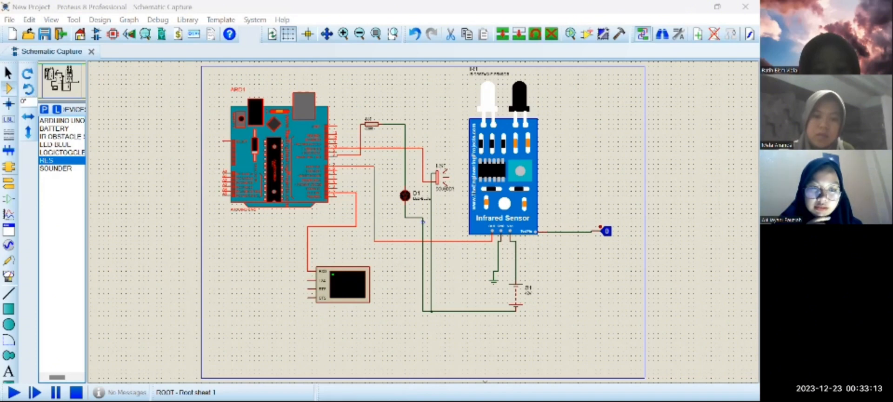
double_click(291, 157)
click(339, 159)
key(ctrl+v)
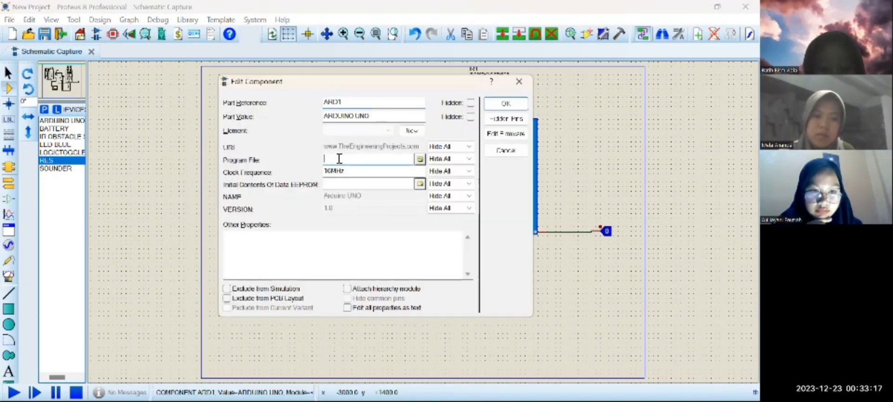
key(BackSpace)
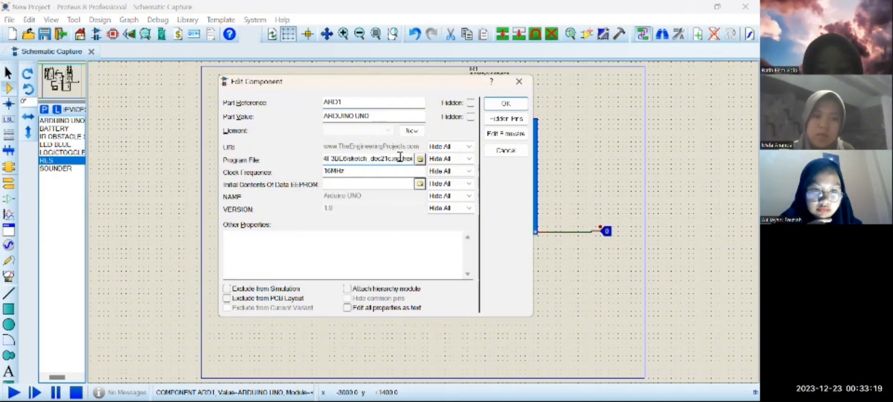
click(509, 105)
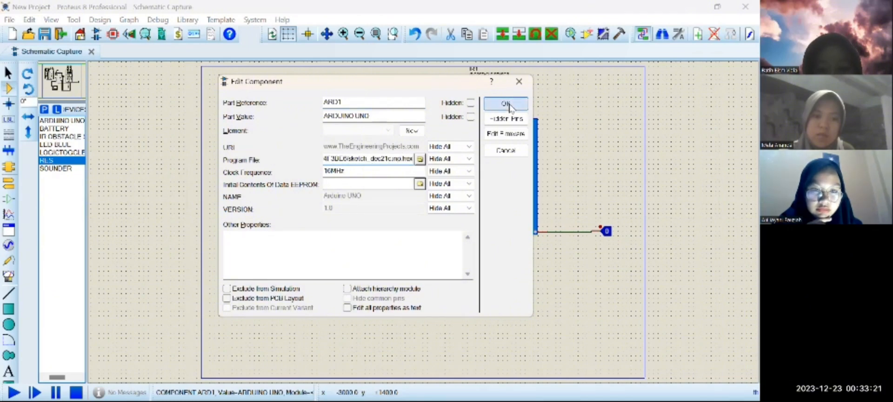
- Load InfraredSensorsTEP.HEX from the LIBRARY folder inside DATA in Unduhan as the infrared sensor's program file
double_click(505, 161)
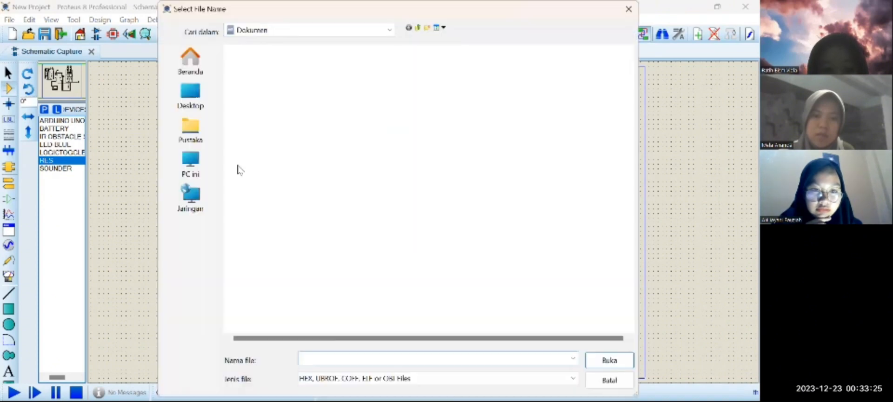
click(192, 161)
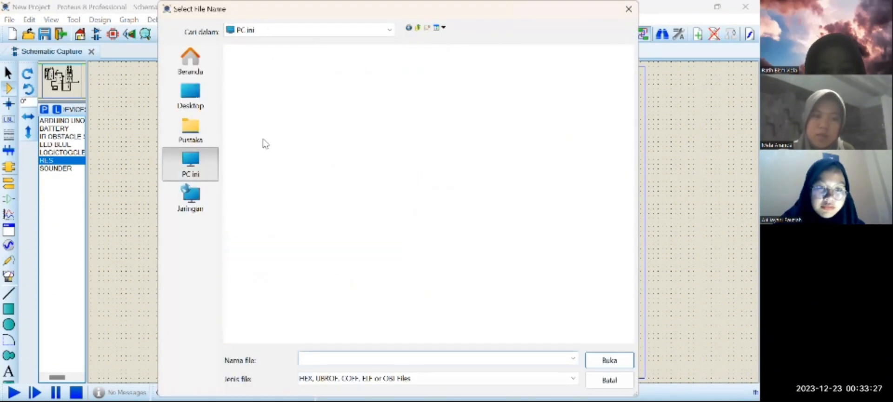
click(215, 104)
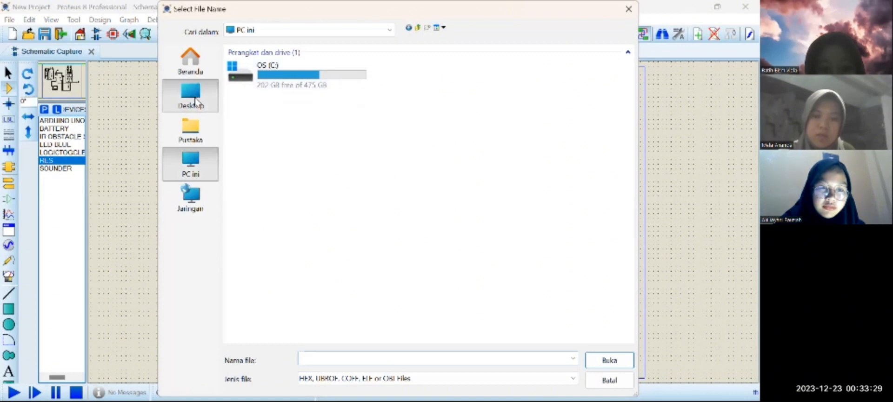
double_click(273, 154)
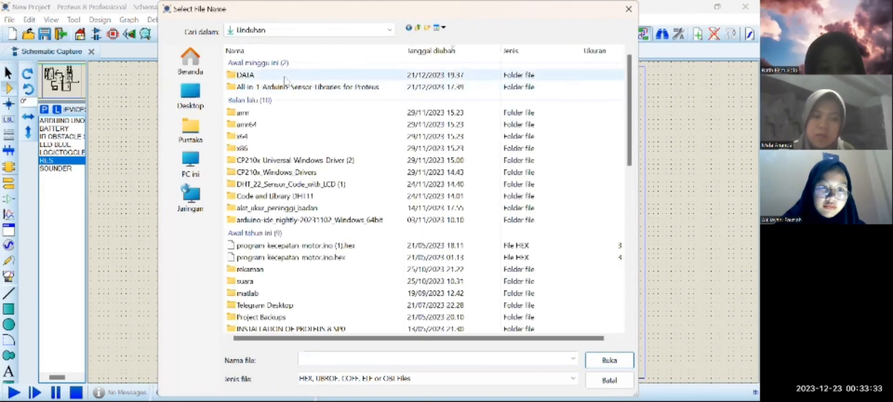
click(282, 78)
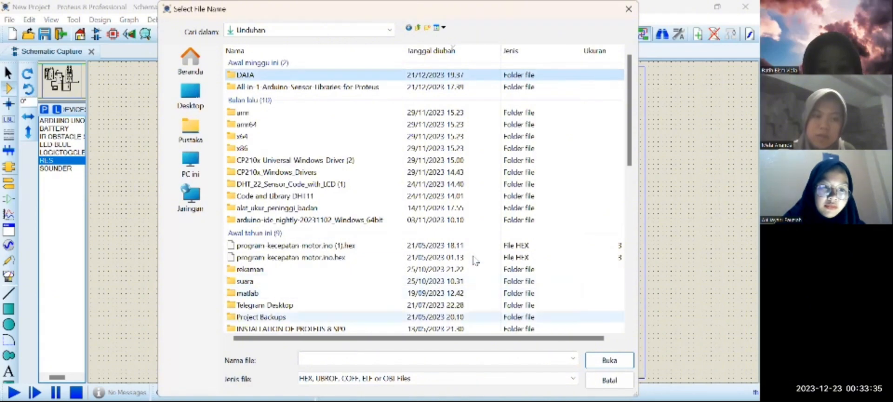
double_click(360, 76)
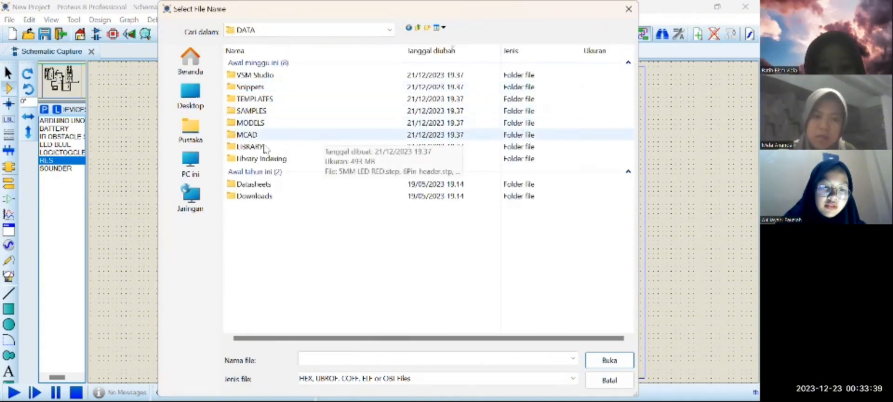
double_click(251, 147)
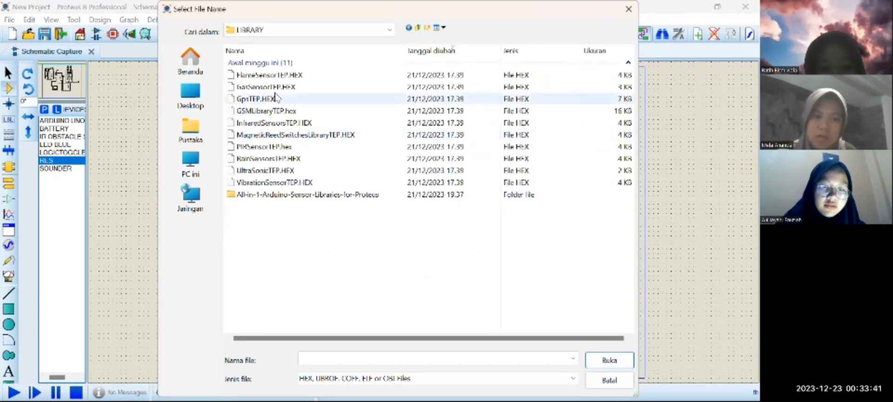
click(272, 123)
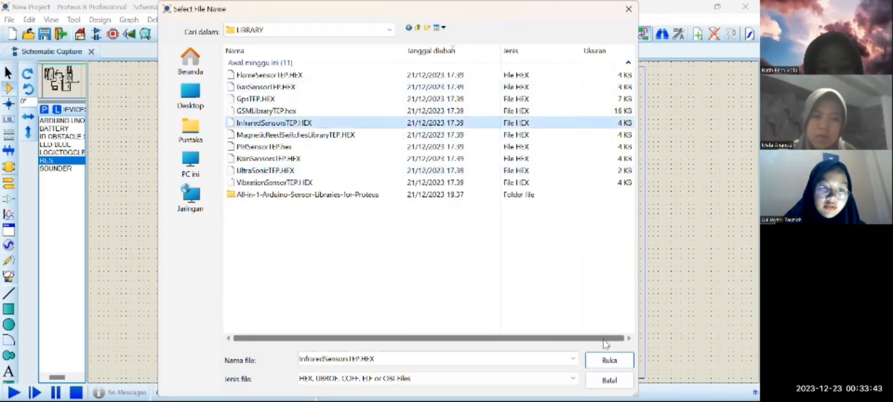
click(624, 367)
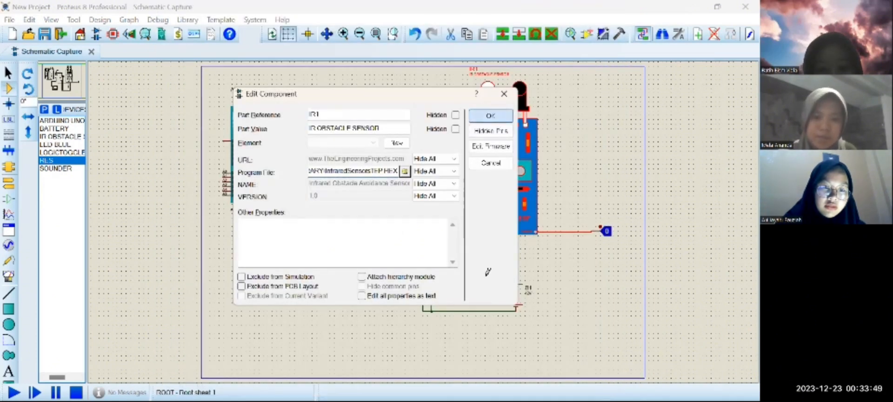
key(Return)
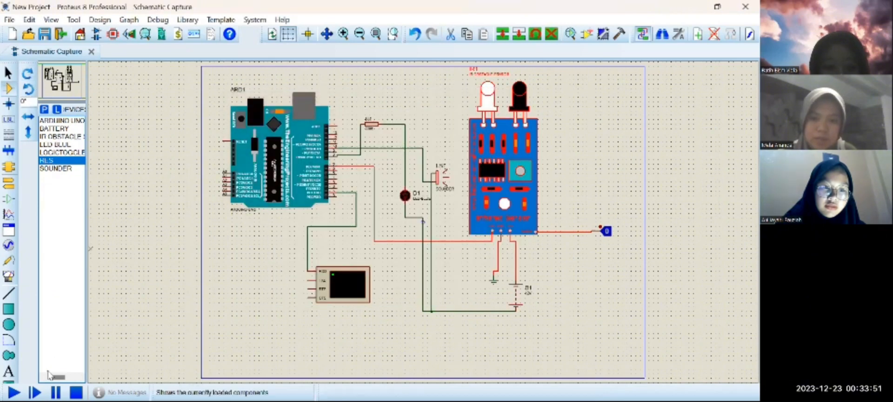
- Run the simulation, examine the infrared messages in the virtual terminal, and close the terminal window
click(14, 393)
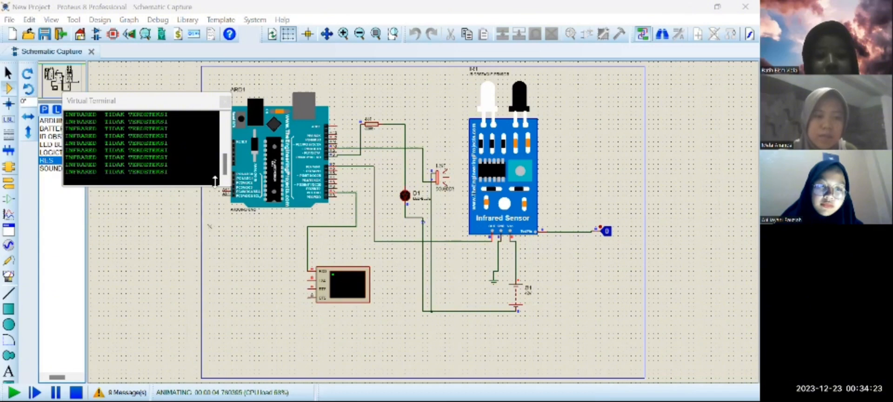
drag(225, 163, 221, 211)
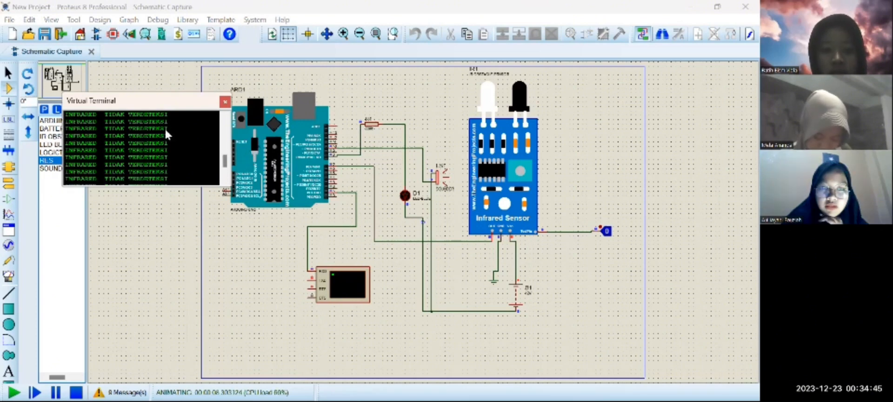
scroll(164, 127, up, 2)
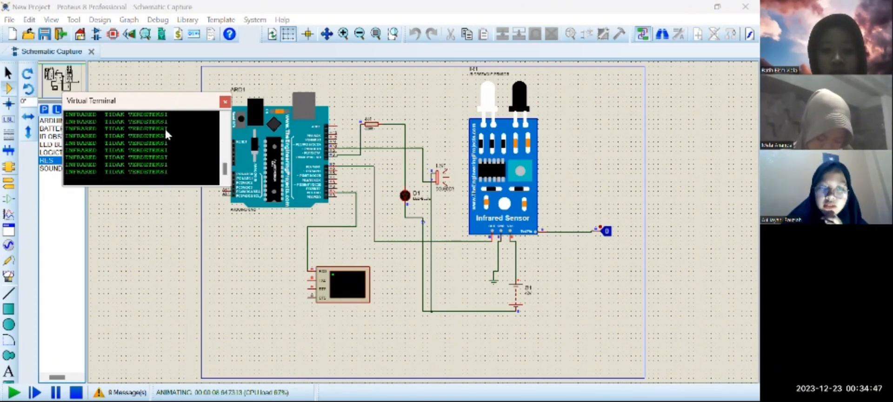
scroll(165, 129, down, 3)
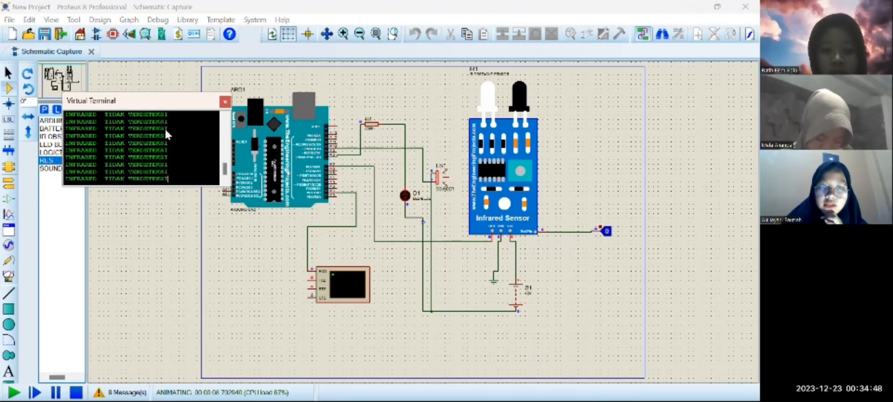
click(225, 102)
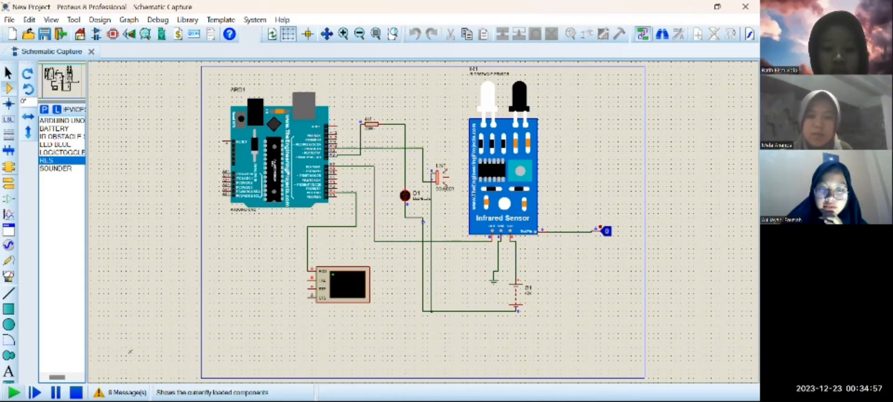
- Restart the circuit simulation and stop it again
click(76, 392)
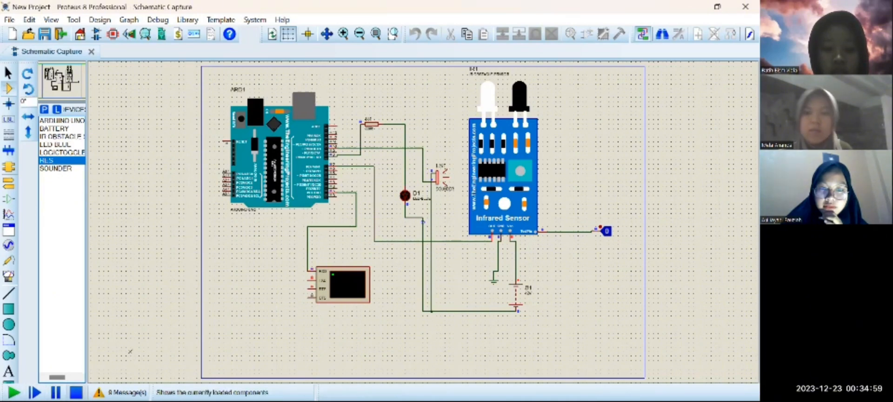
click(14, 392)
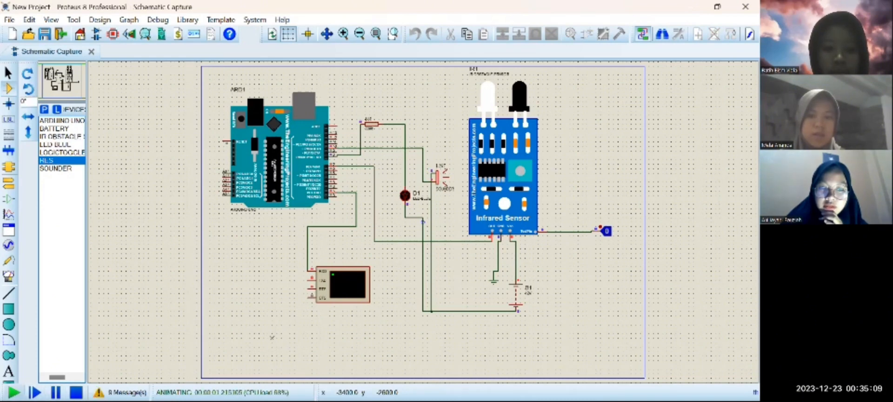
click(75, 393)
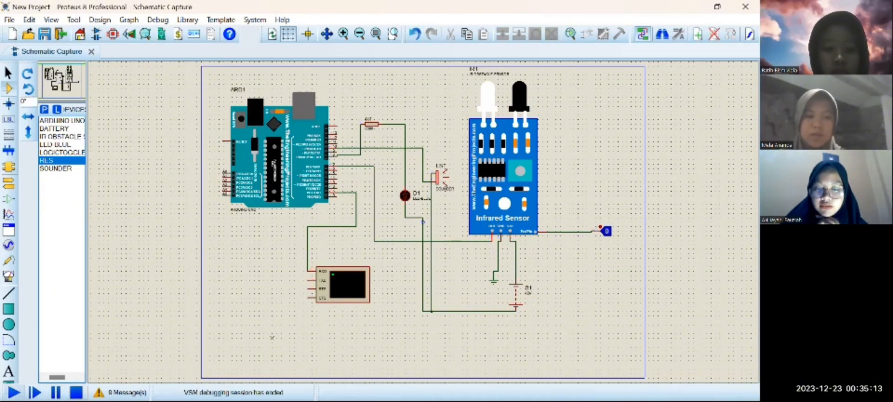
- Simulate the circuit while switching the infrared sensor's logic toggle between 0 and 1, and stop the simulation
key(F12)
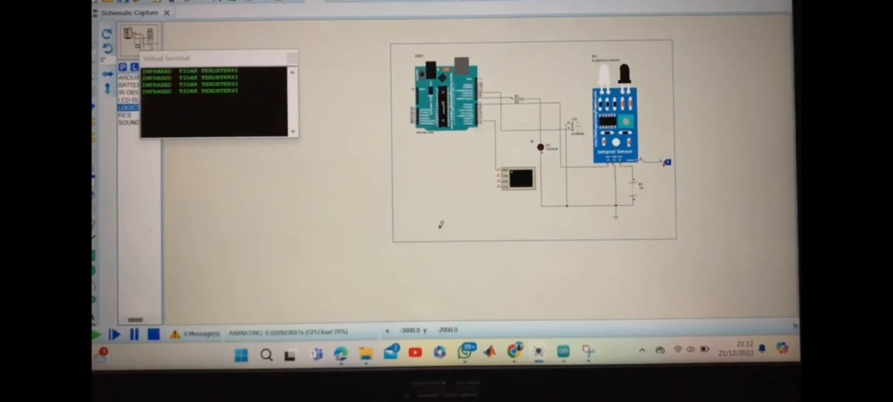
click(673, 158)
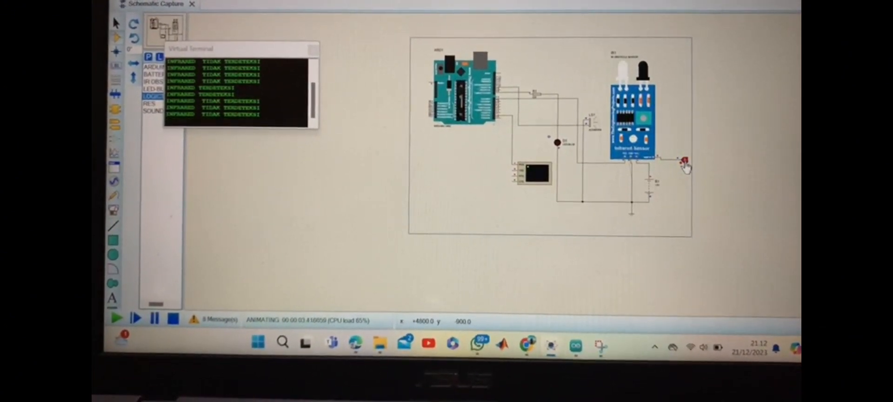
click(685, 163)
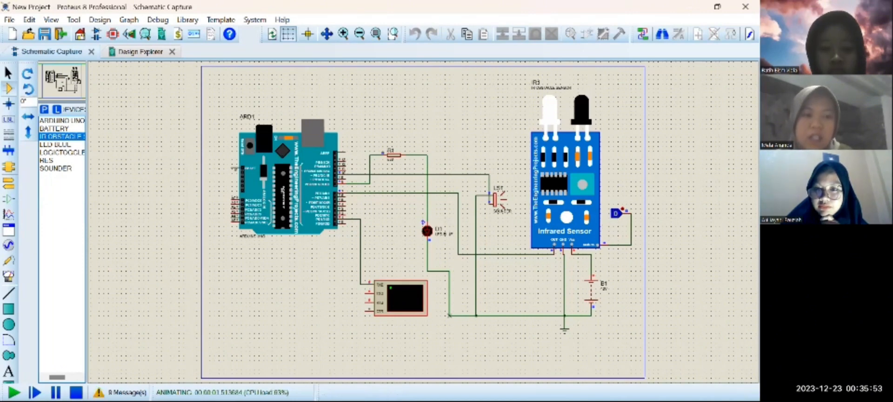
click(76, 393)
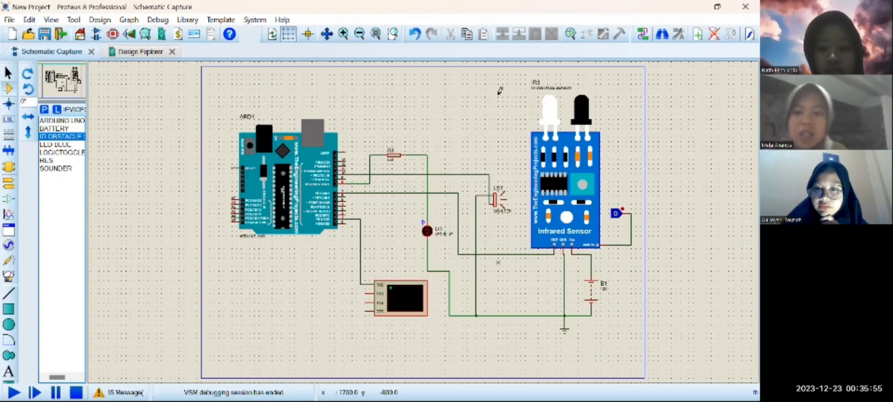